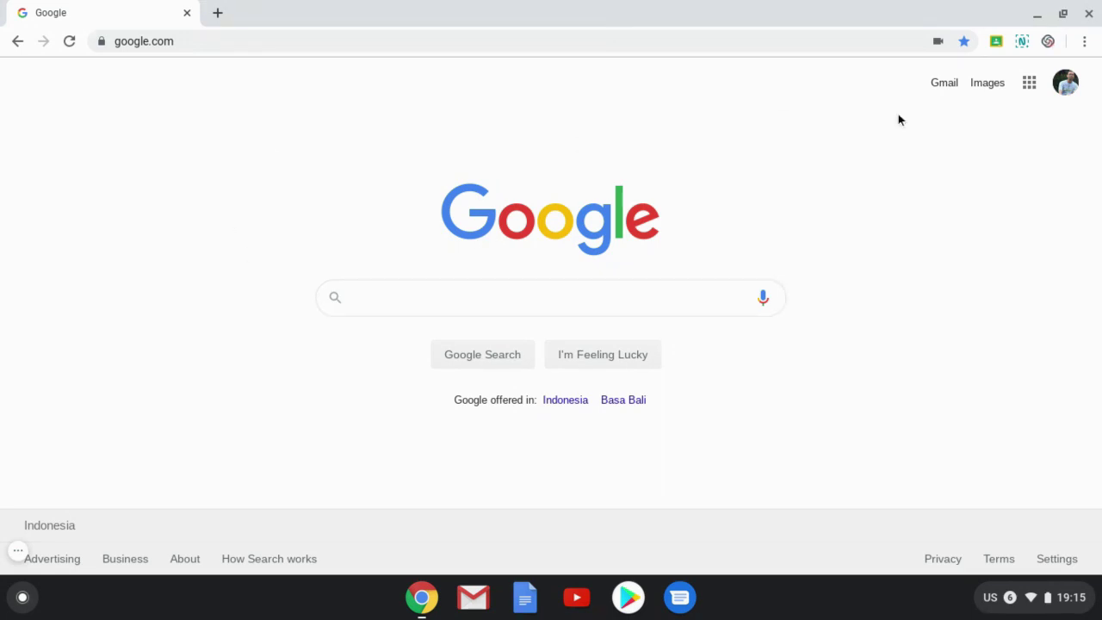
Step: Open Google Drive from the Google apps list
click(1029, 84)
click(947, 251)
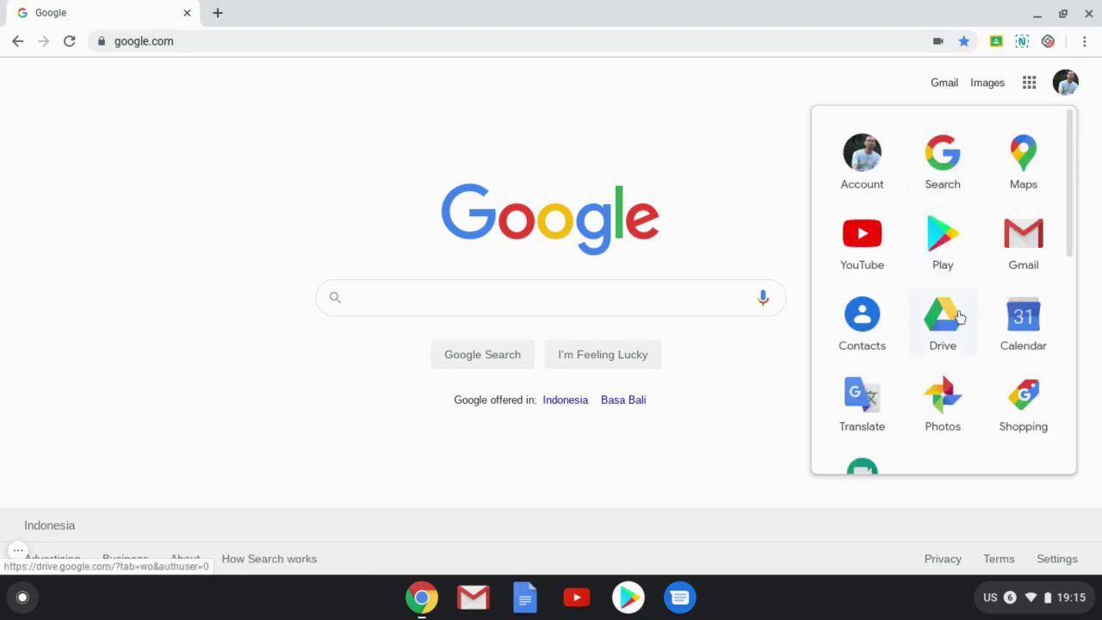
click(947, 318)
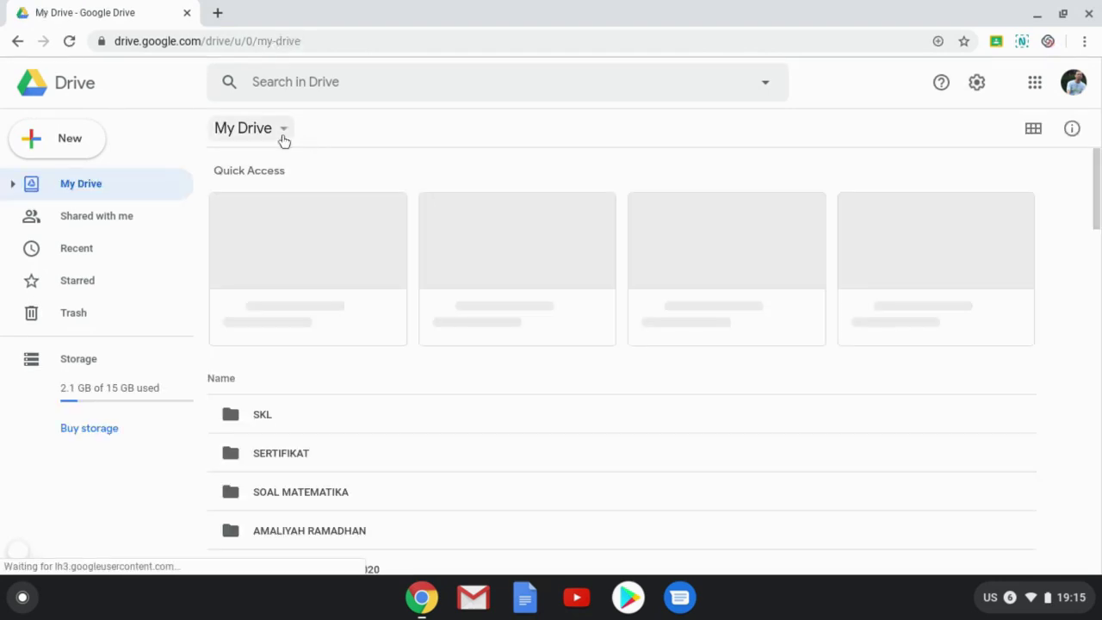
click(285, 138)
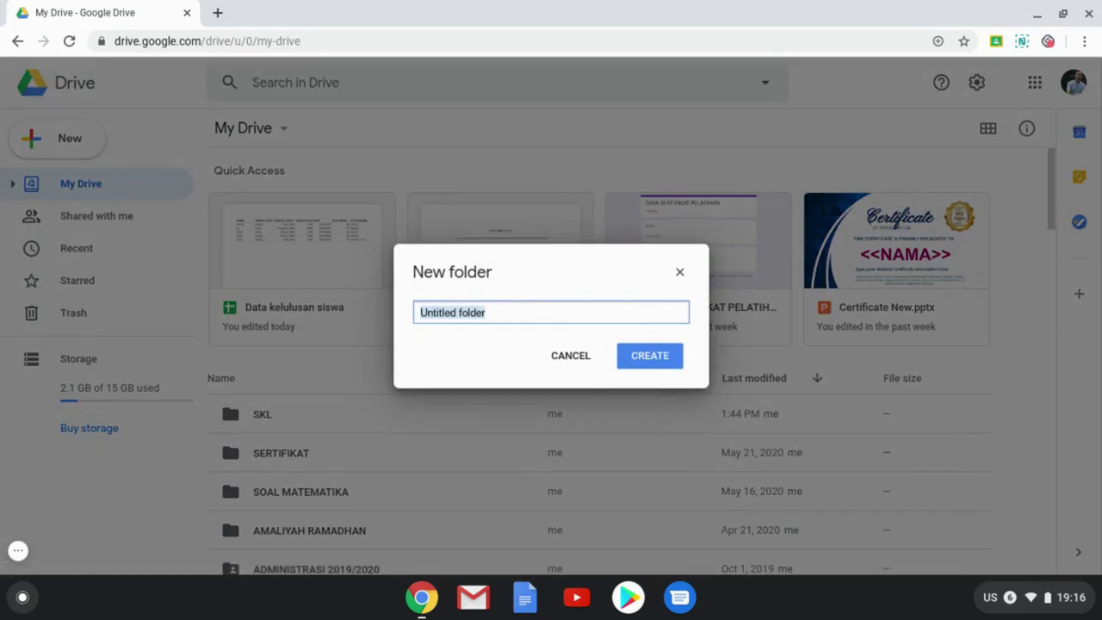
text(SKL)
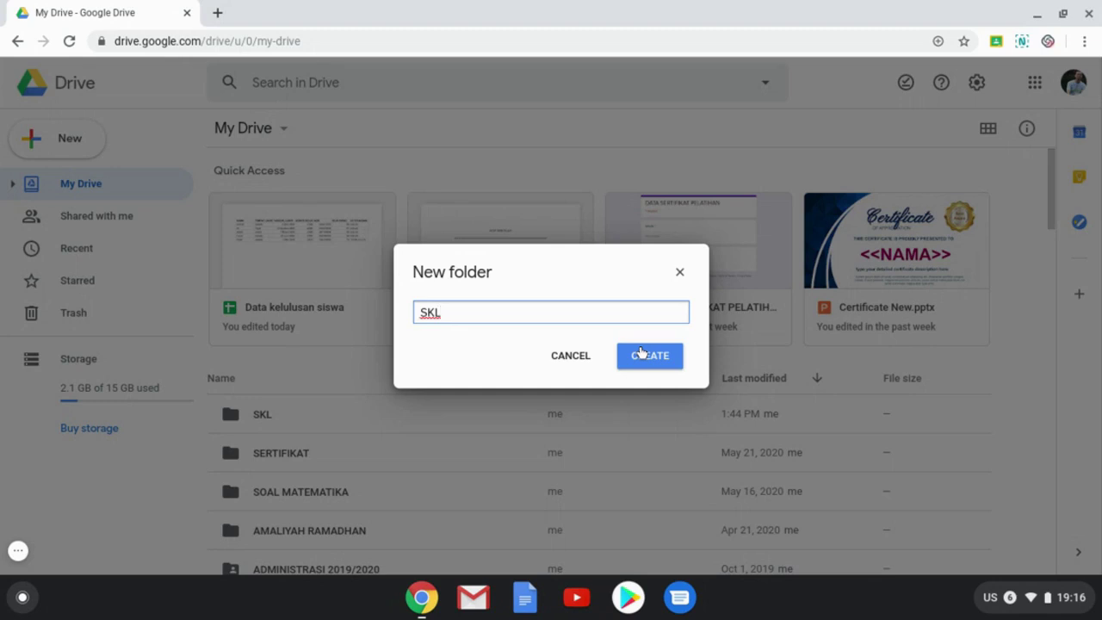
click(581, 357)
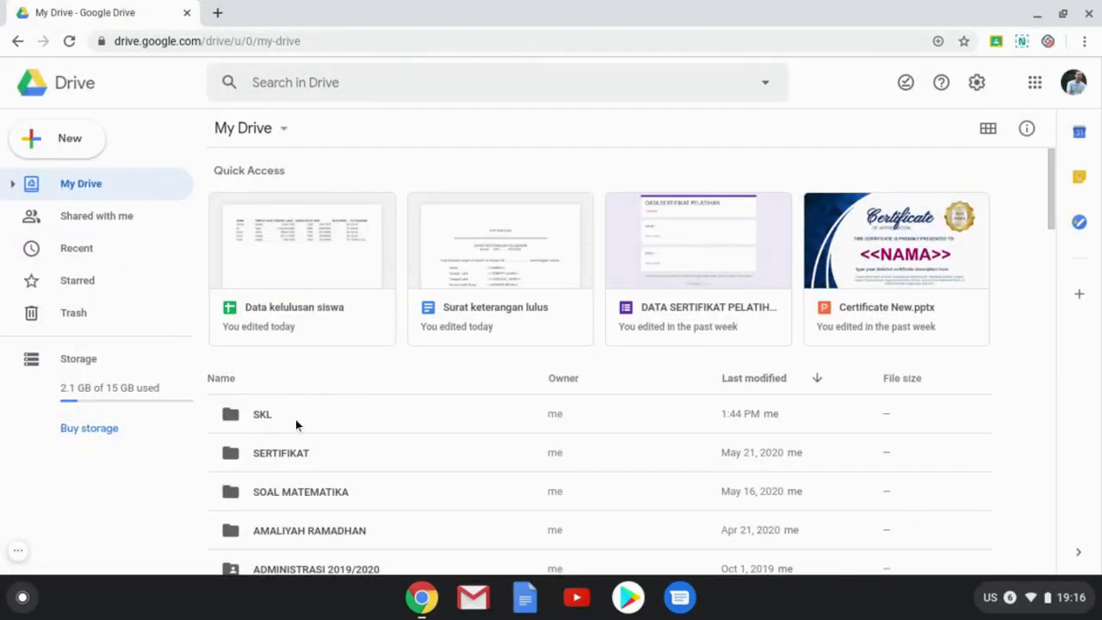
Step: Open the SKL folder in My Drive and open its Data kelulusan siswa spreadsheet
click(295, 420)
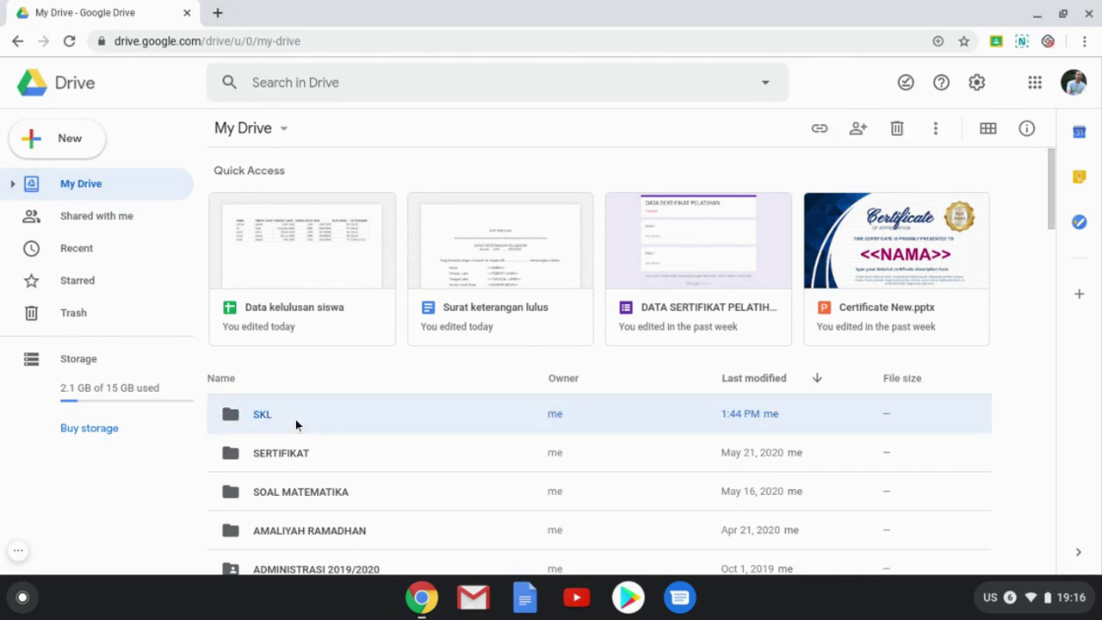
double_click(295, 420)
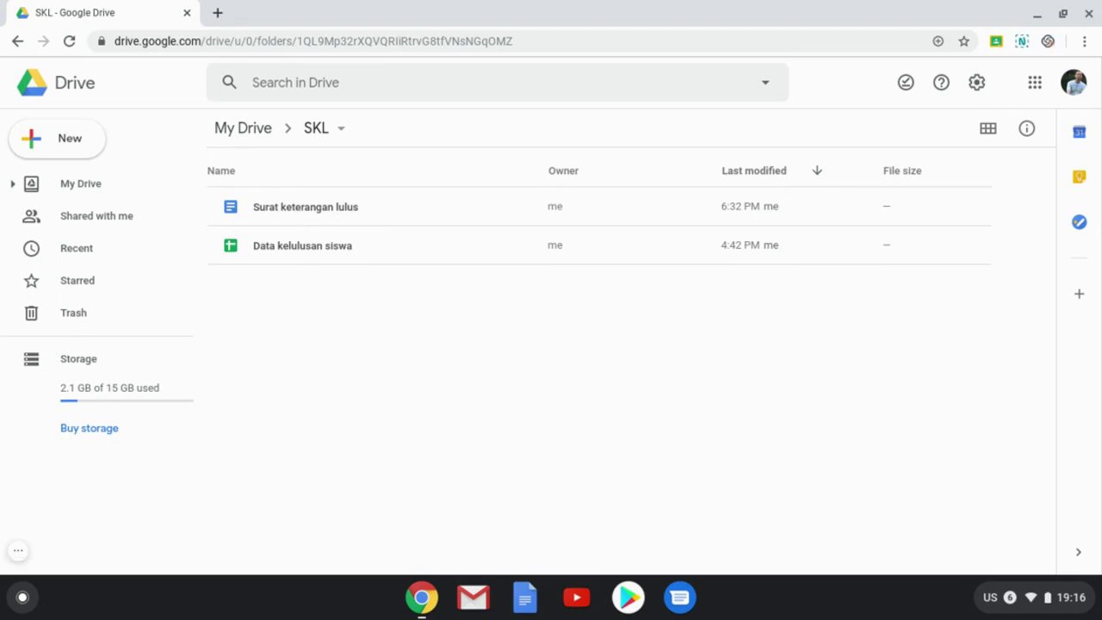
double_click(299, 246)
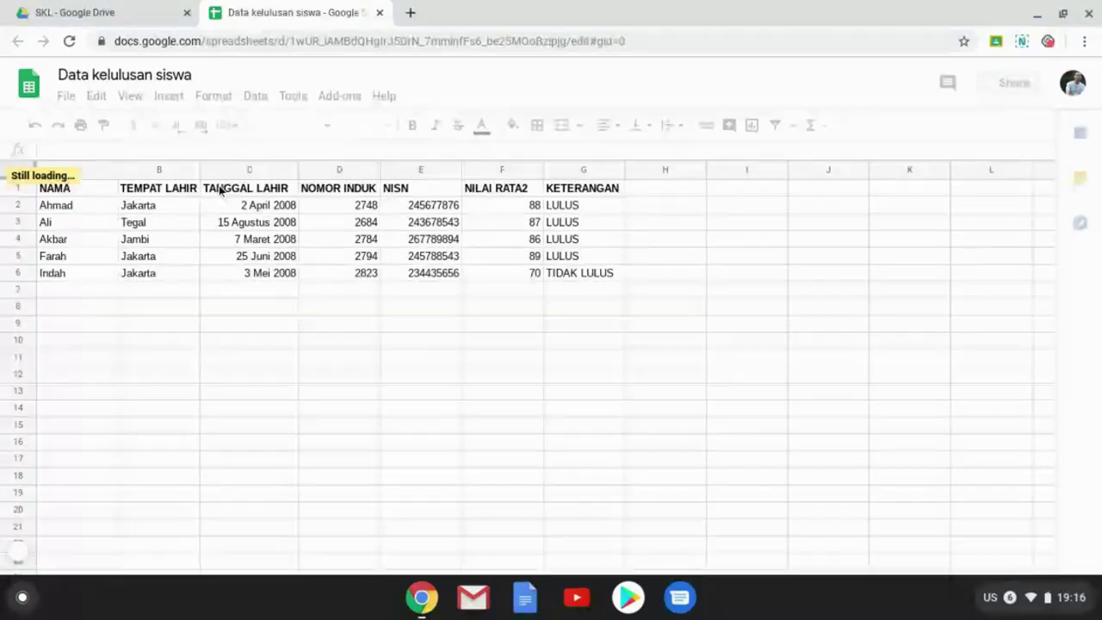
click(99, 12)
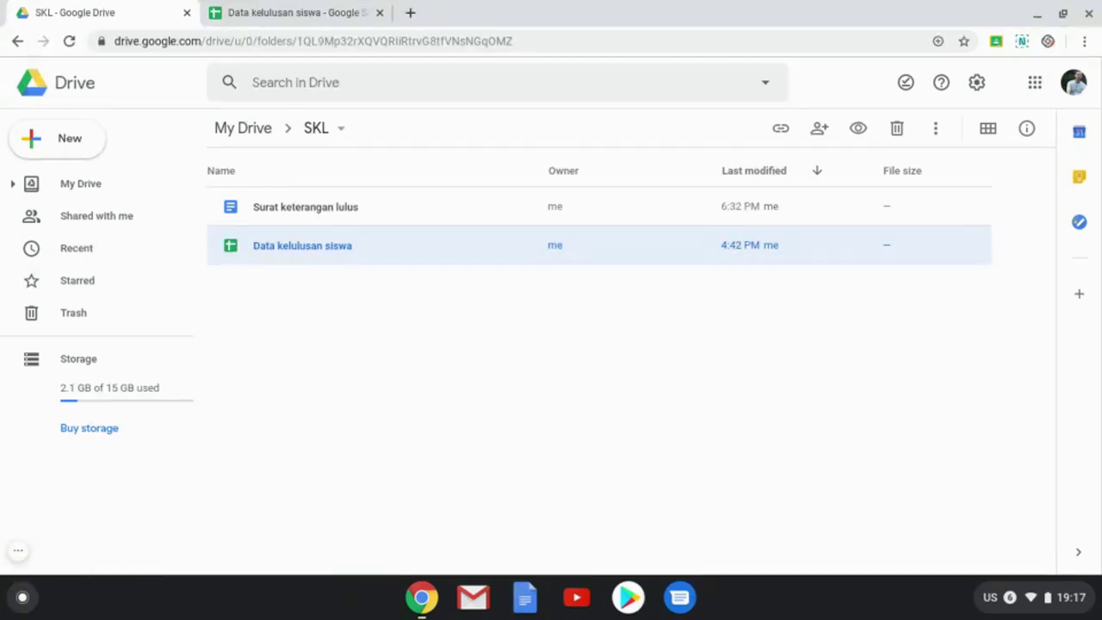
right_click(390, 155)
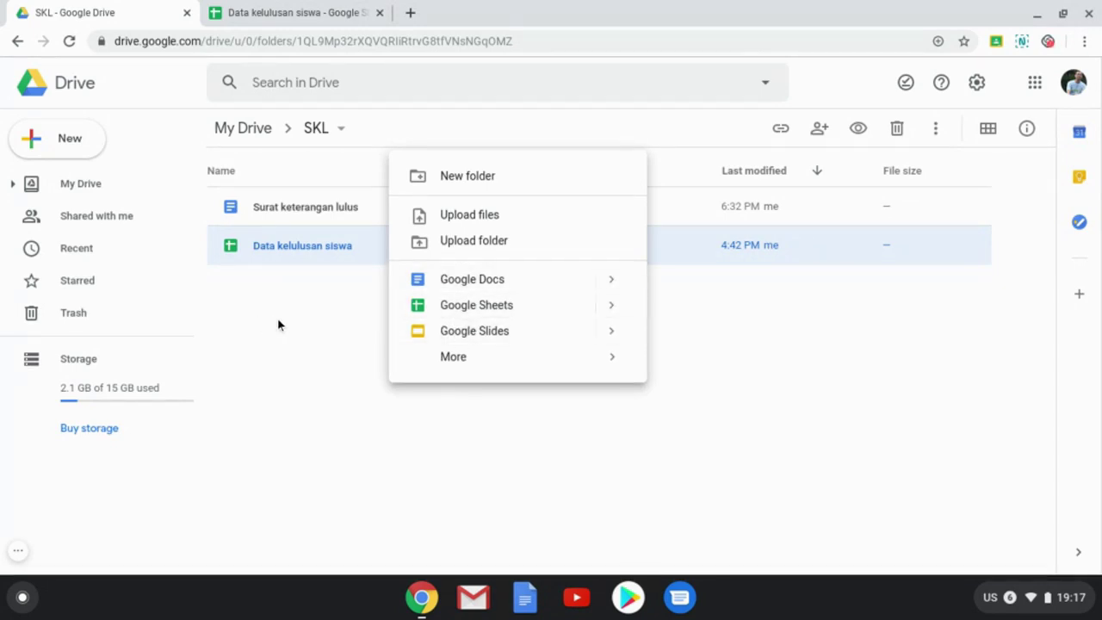
click(366, 312)
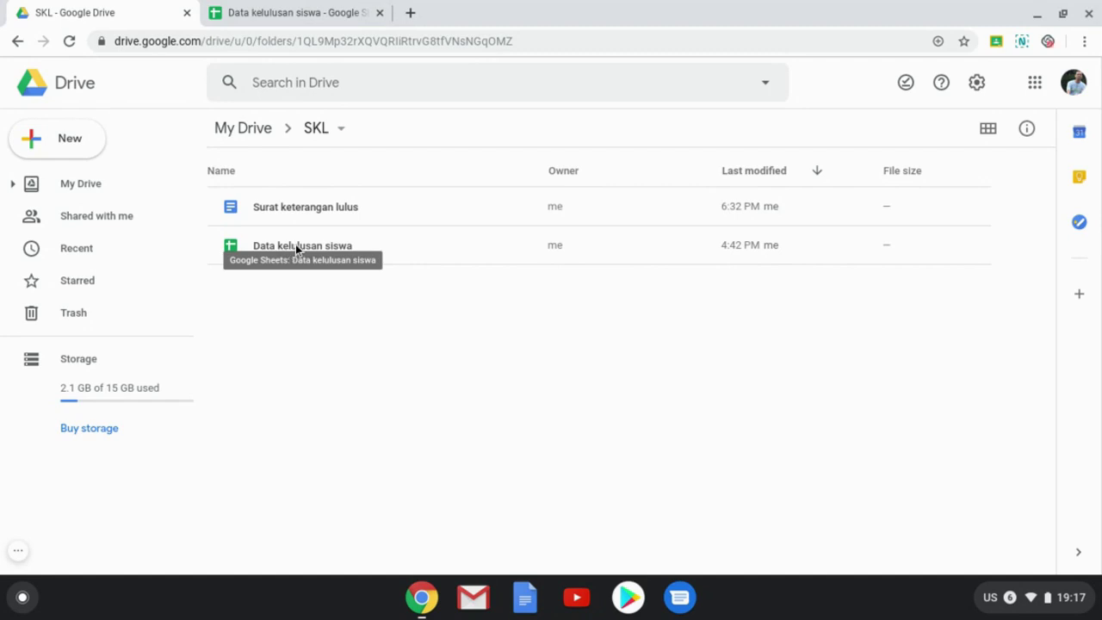
click(247, 17)
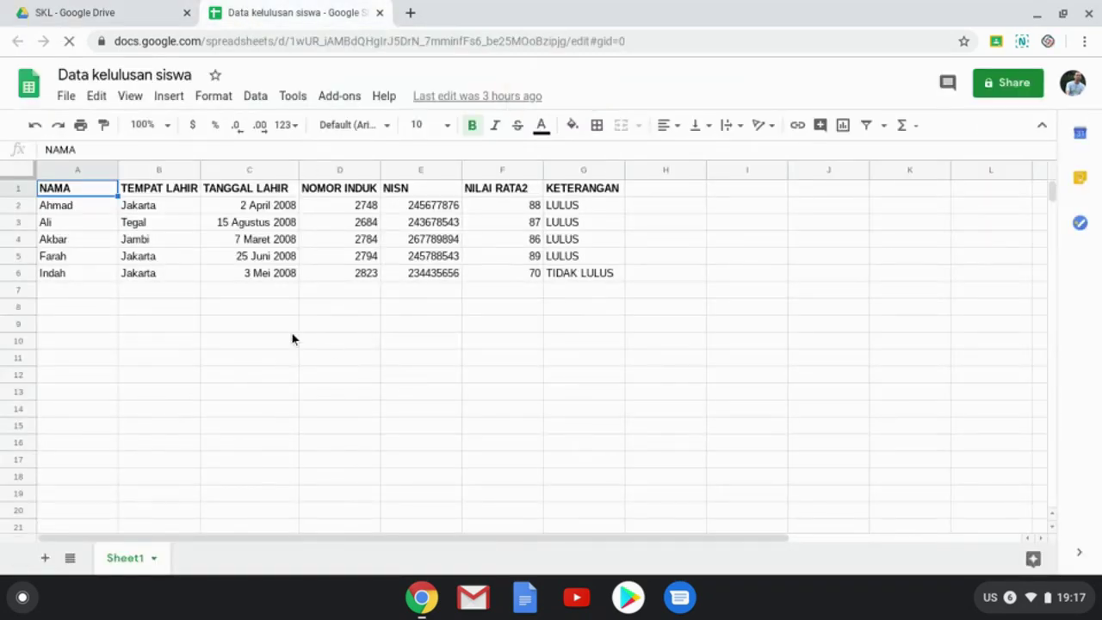
Step: Open the Surat keterangan lulus document from the SKL folder and examine its merge-tag placeholders
click(116, 10)
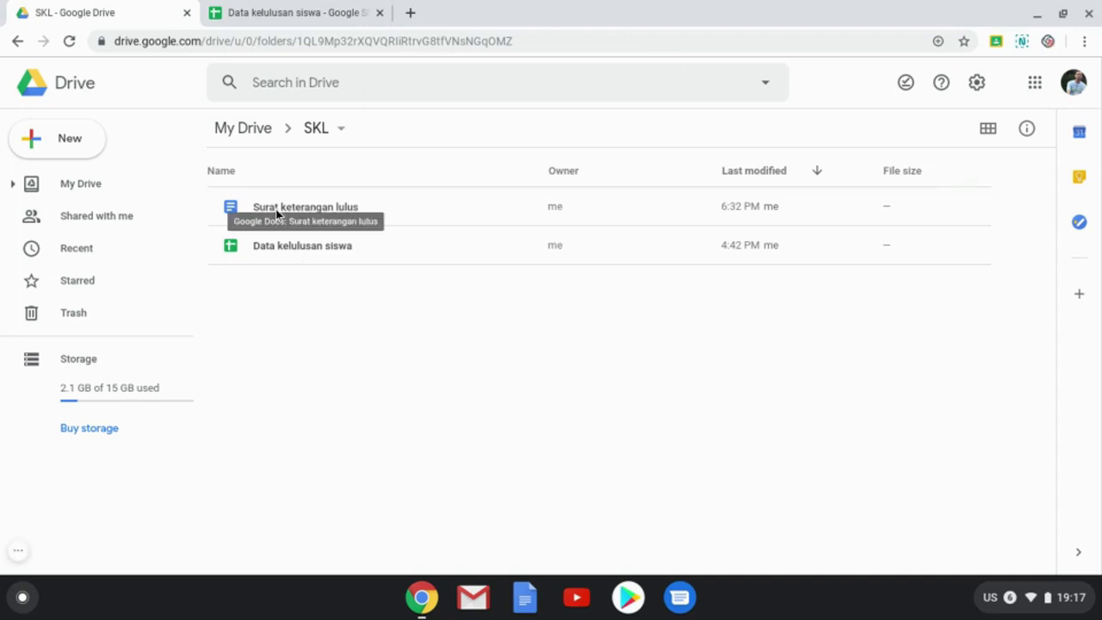
double_click(359, 208)
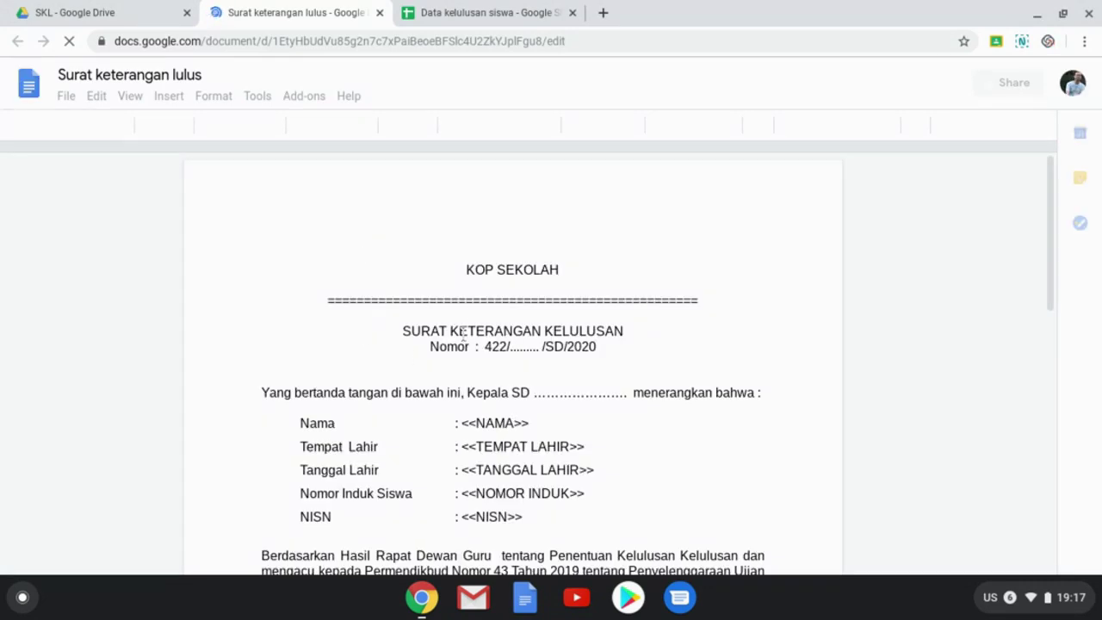
scroll(394, 357, down, 1)
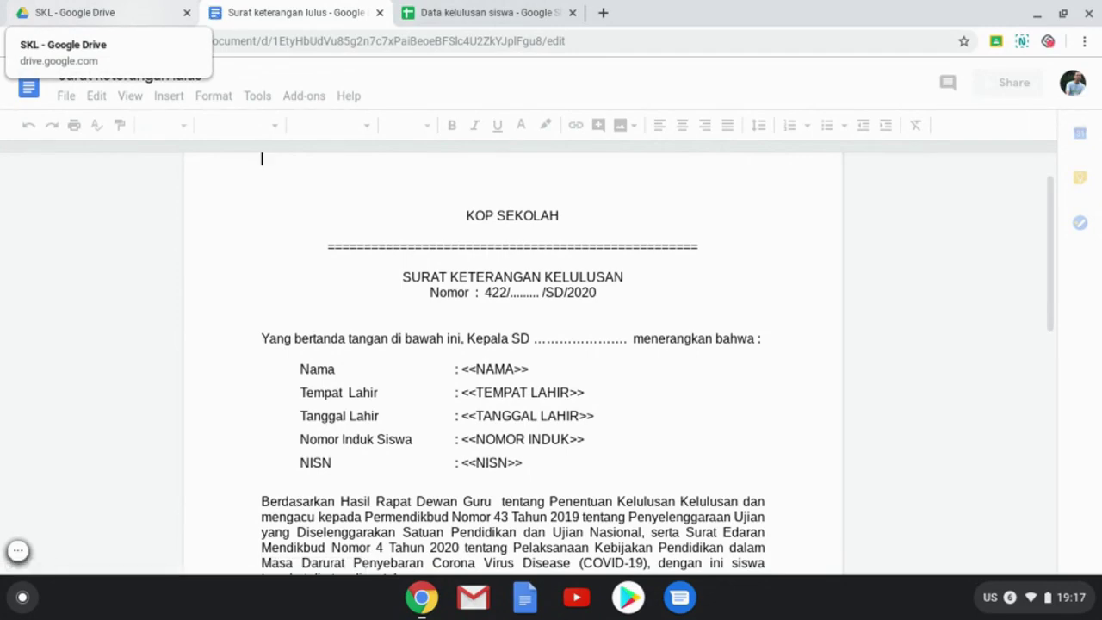
Step: Upload SD 2020.doc from the Downloads folder to the SKL folder in Drive
click(130, 13)
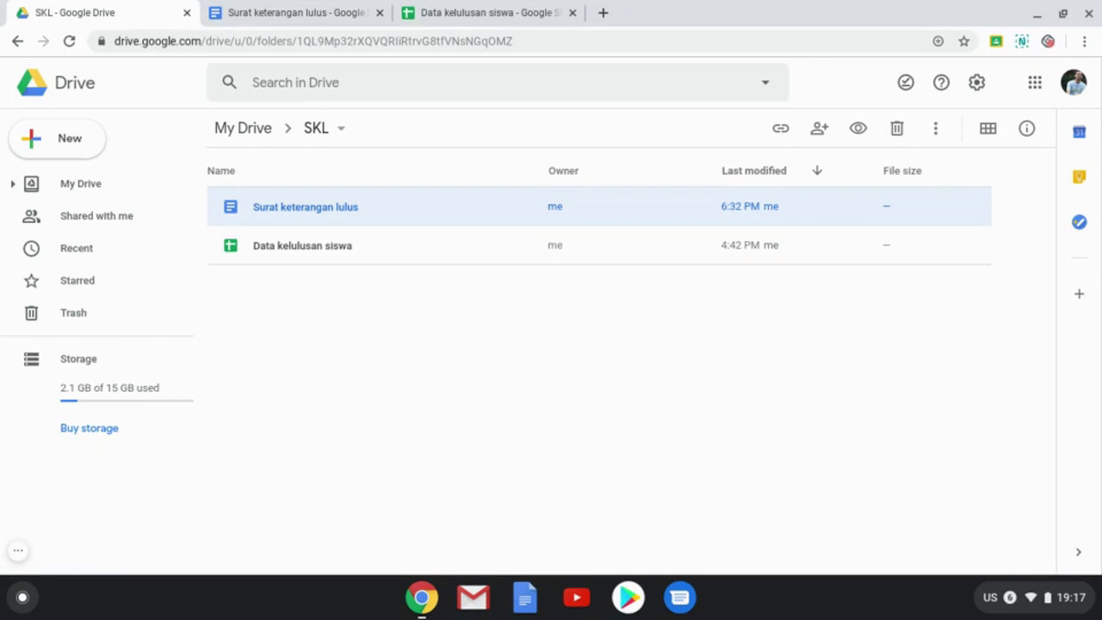
right_click(385, 164)
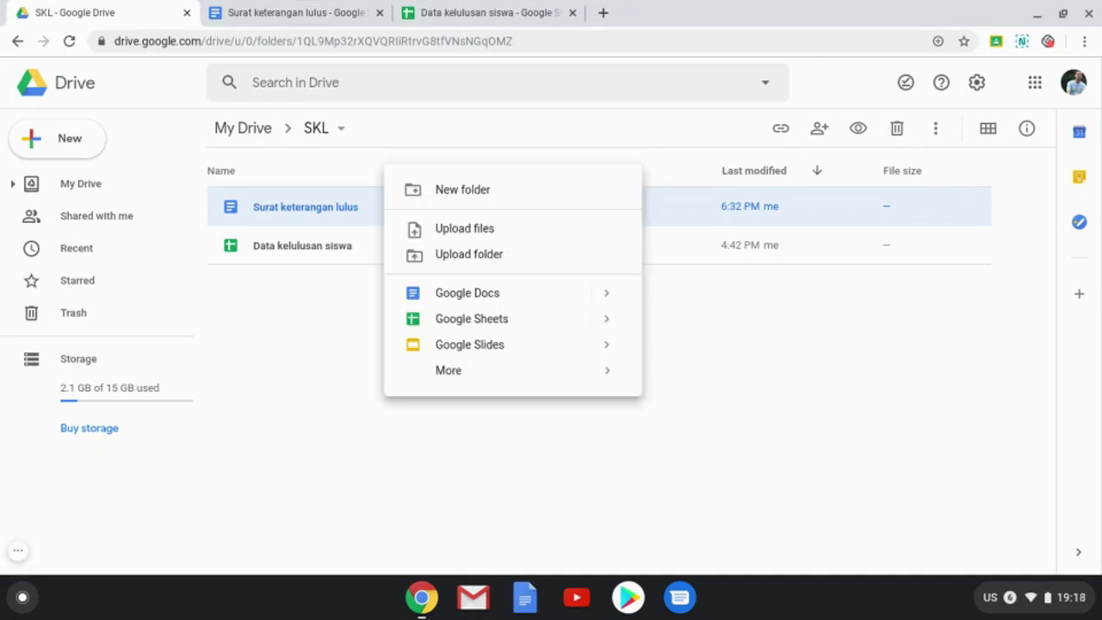
click(480, 230)
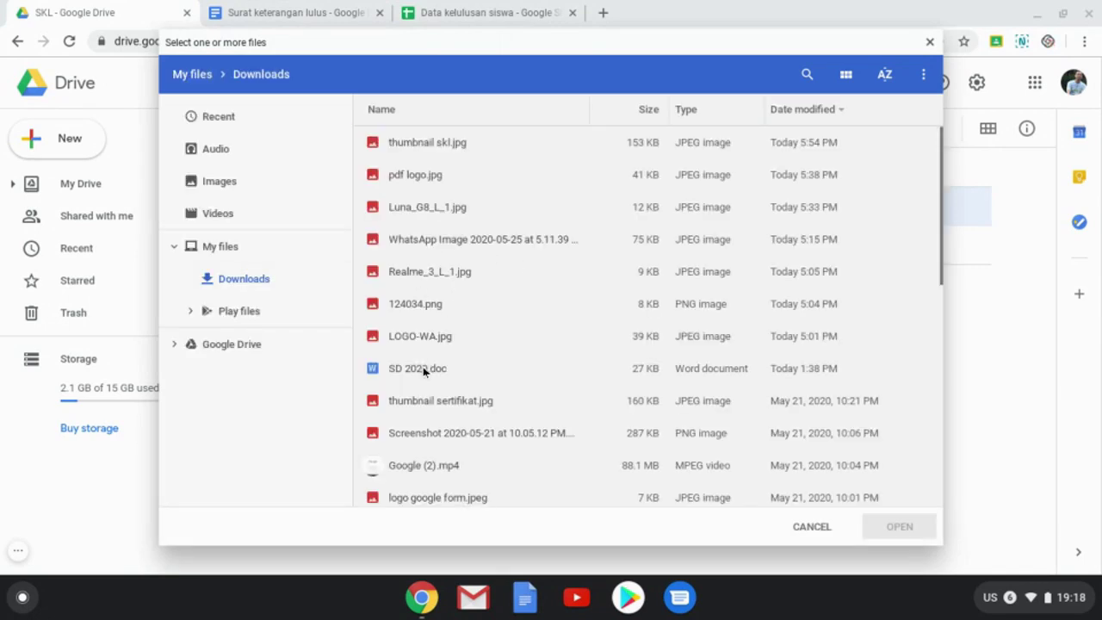
double_click(423, 369)
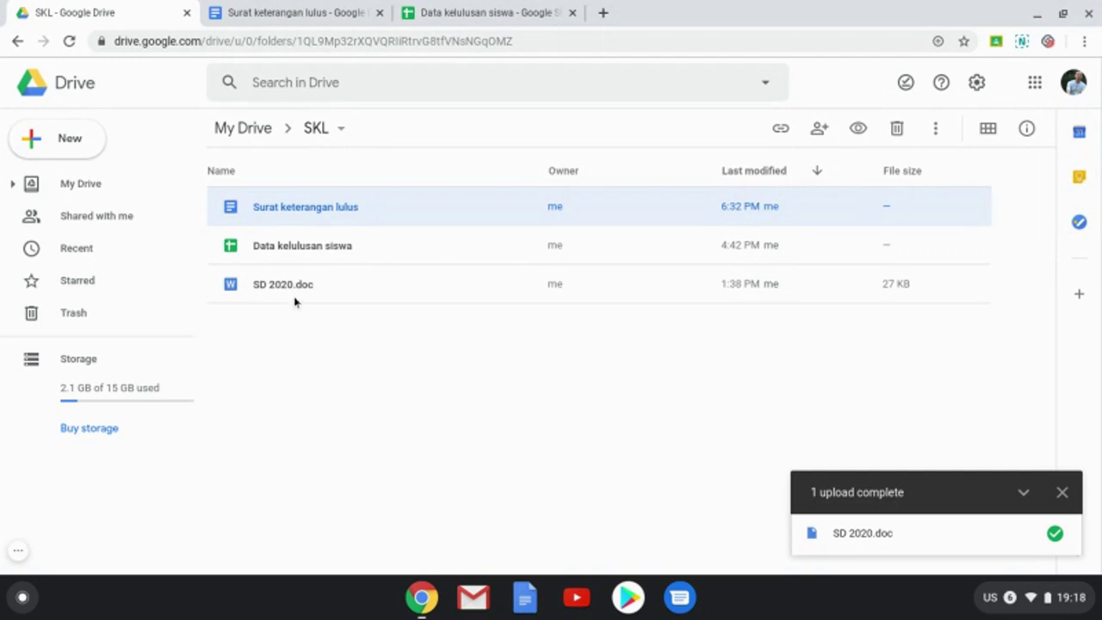
Step: Open the uploaded SD 2020.doc with Google Docs and save it in Google Docs format
click(278, 285)
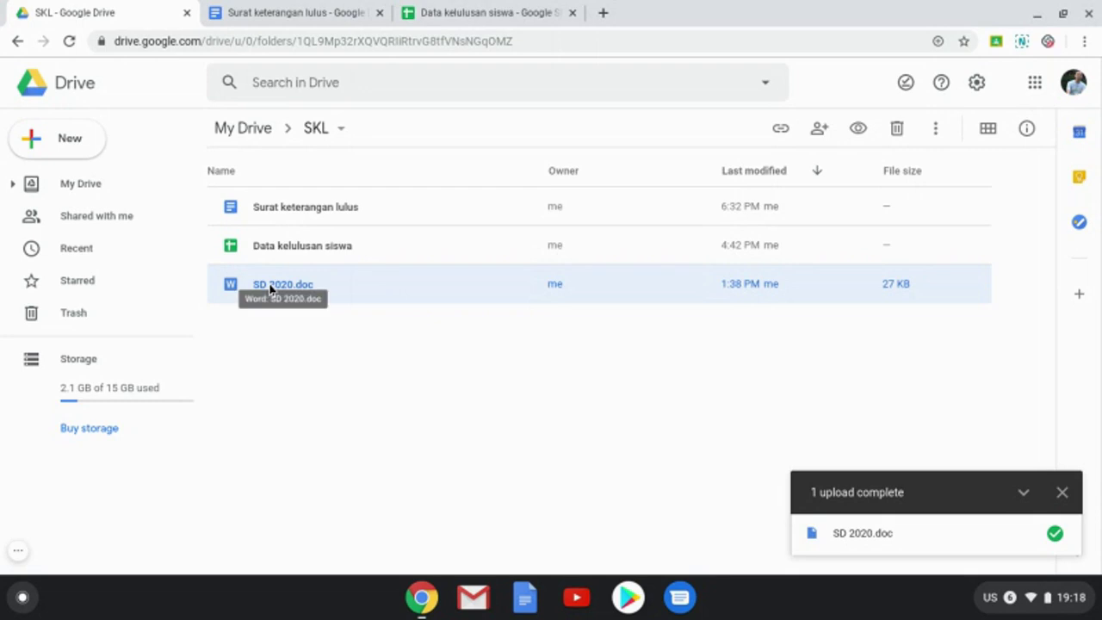
double_click(269, 289)
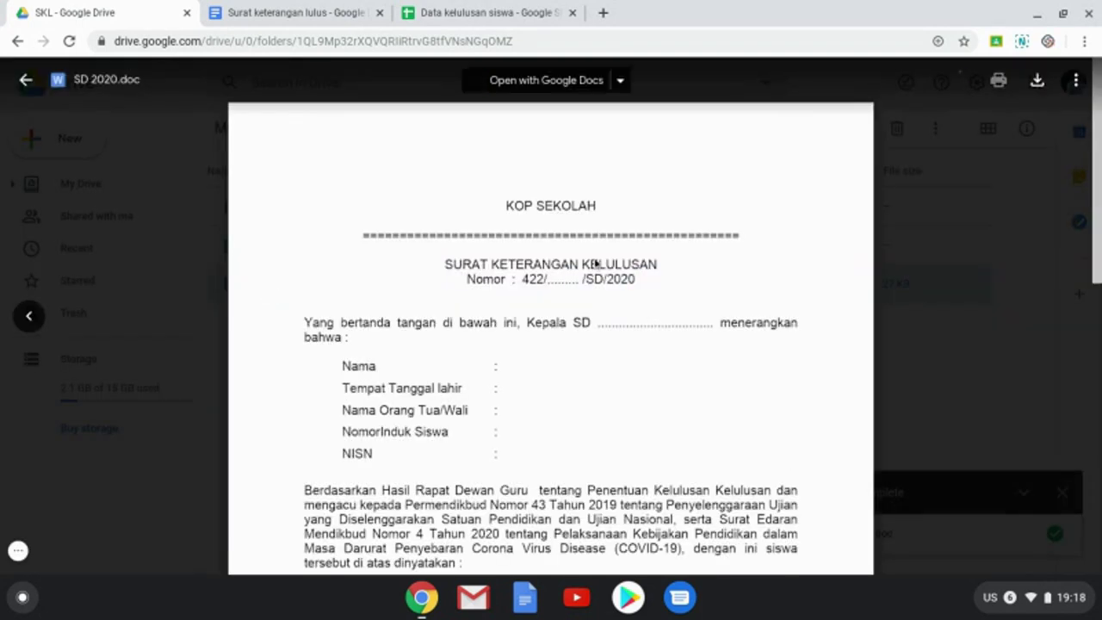
click(524, 87)
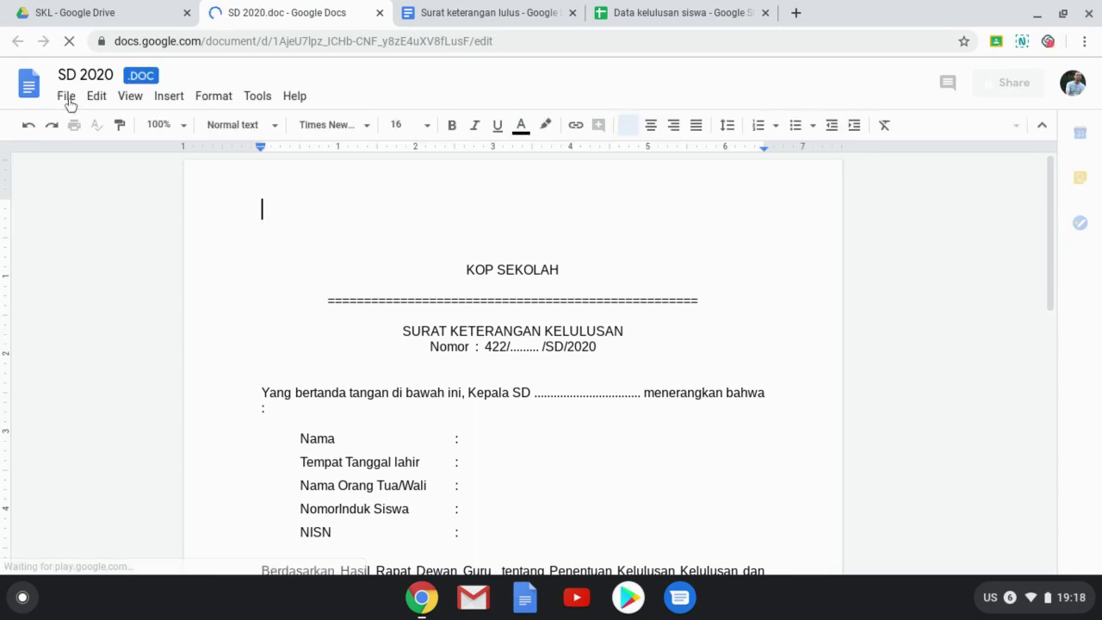
click(68, 98)
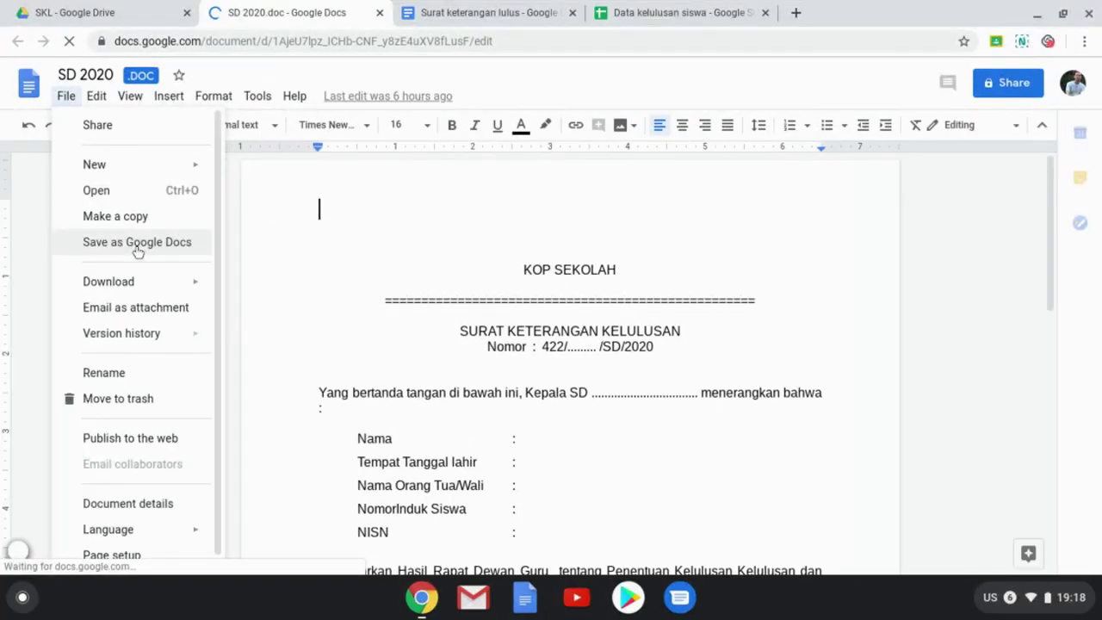
click(137, 245)
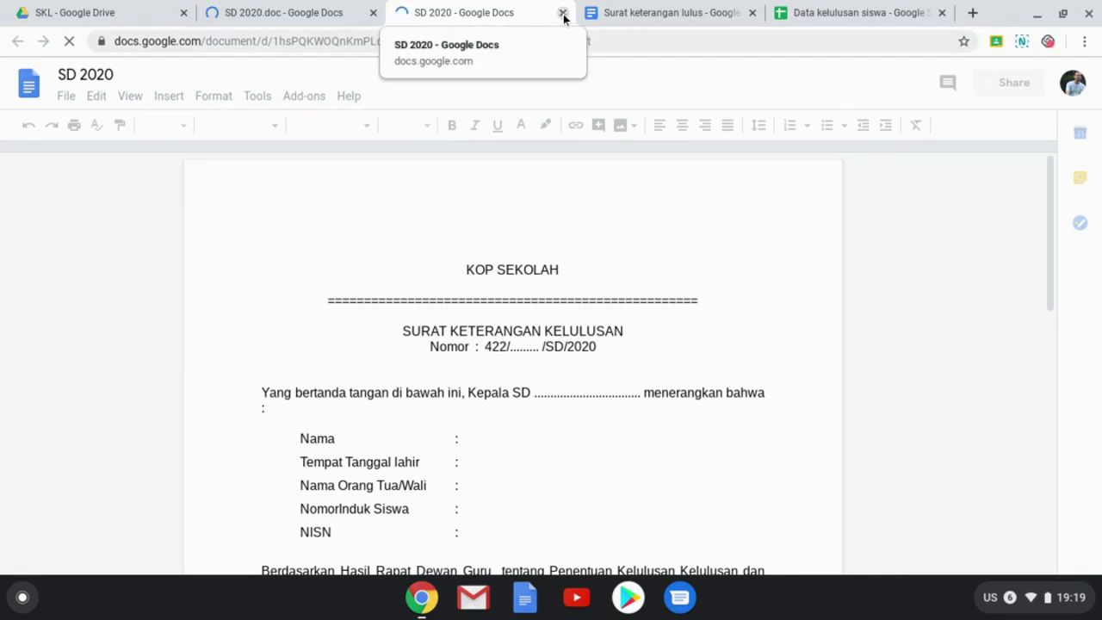
Step: Close both SD 2020 documents and the file preview to return to the SKL folder
key(ctrl+w)
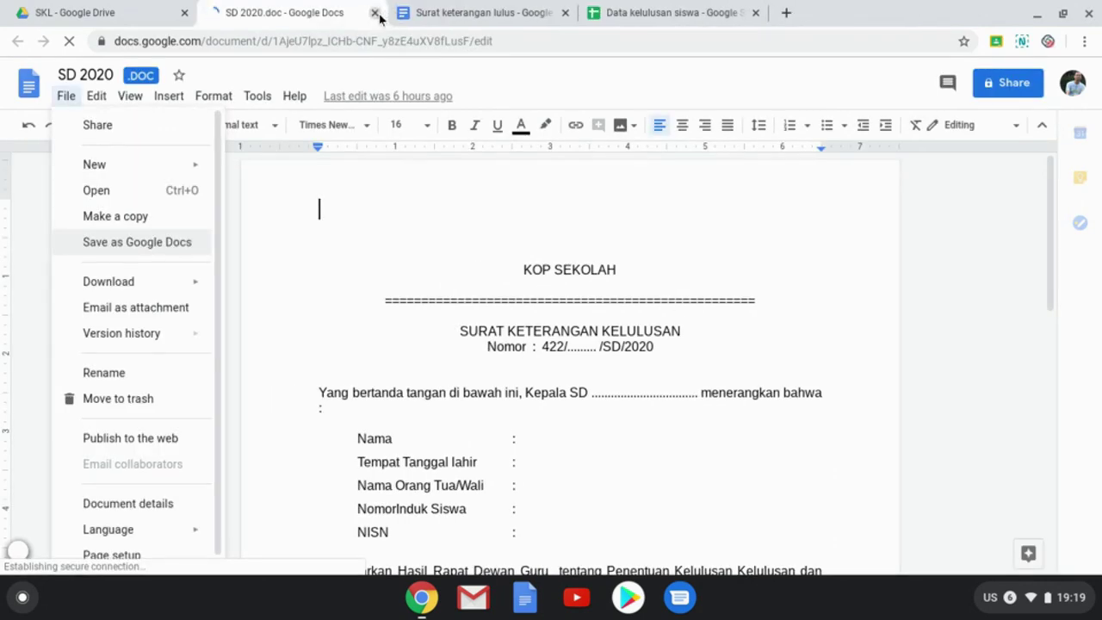
click(375, 13)
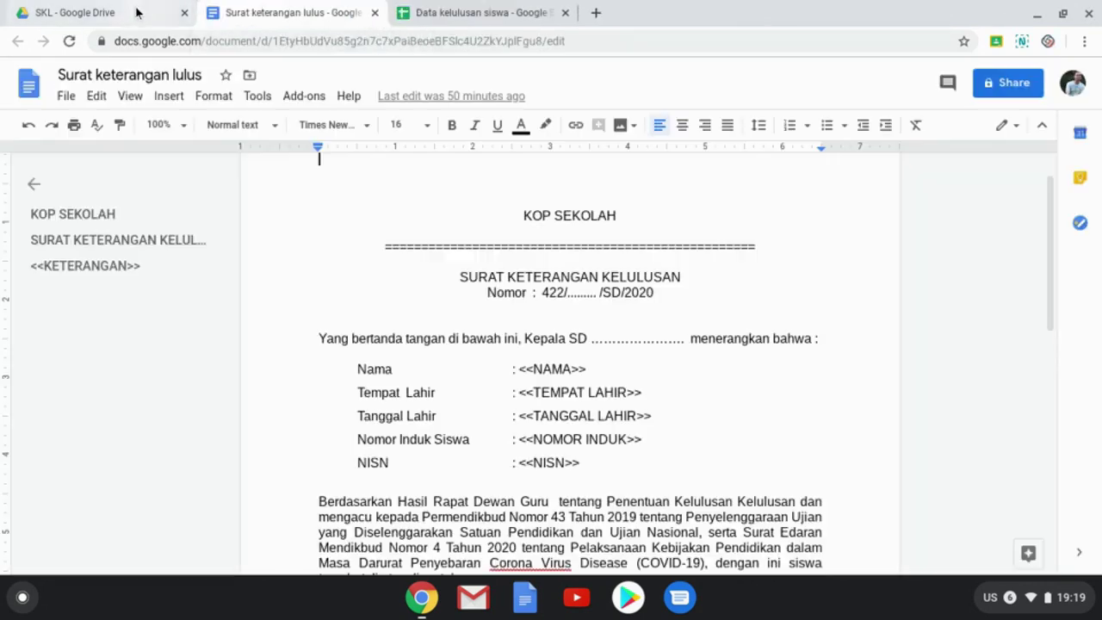
click(138, 12)
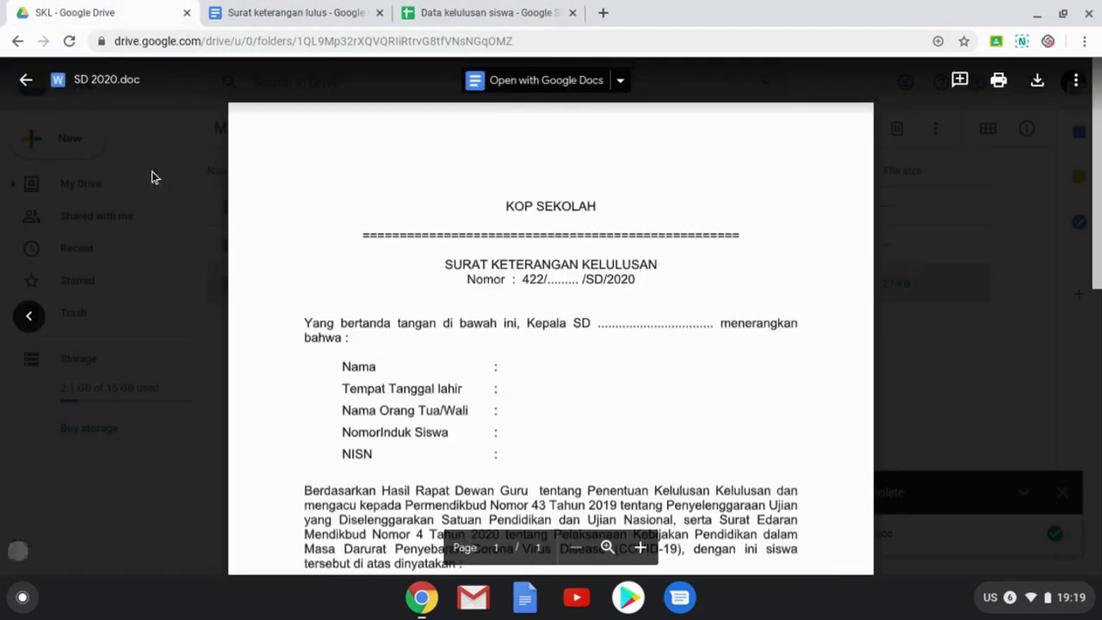
click(24, 80)
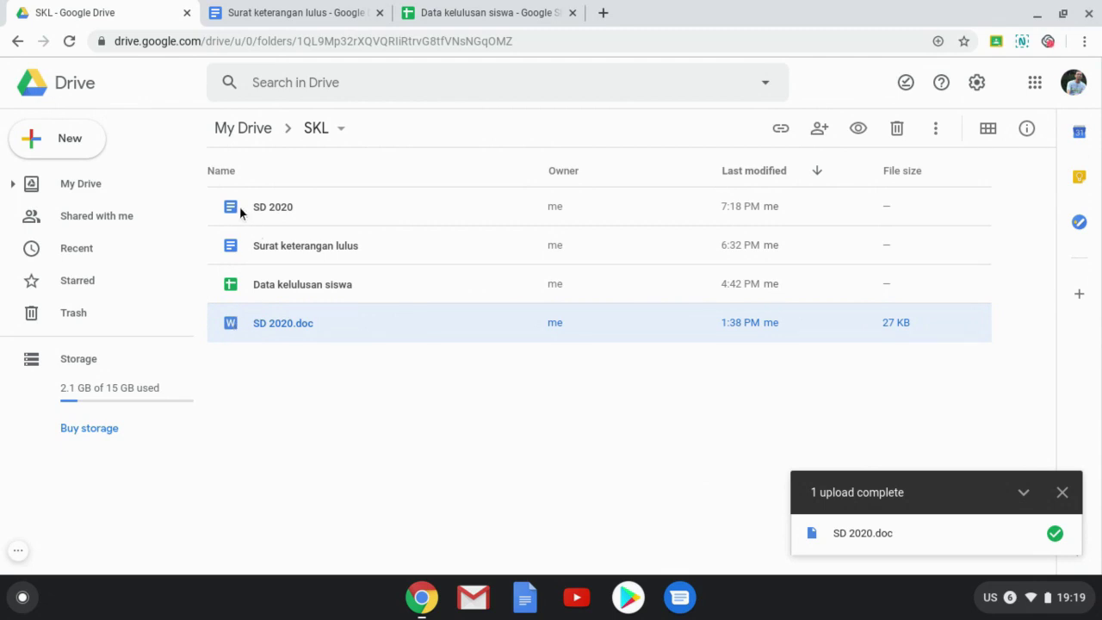
Step: Remove both the SD 2020 Google Docs file and SD 2020.doc from the SKL folder
click(294, 205)
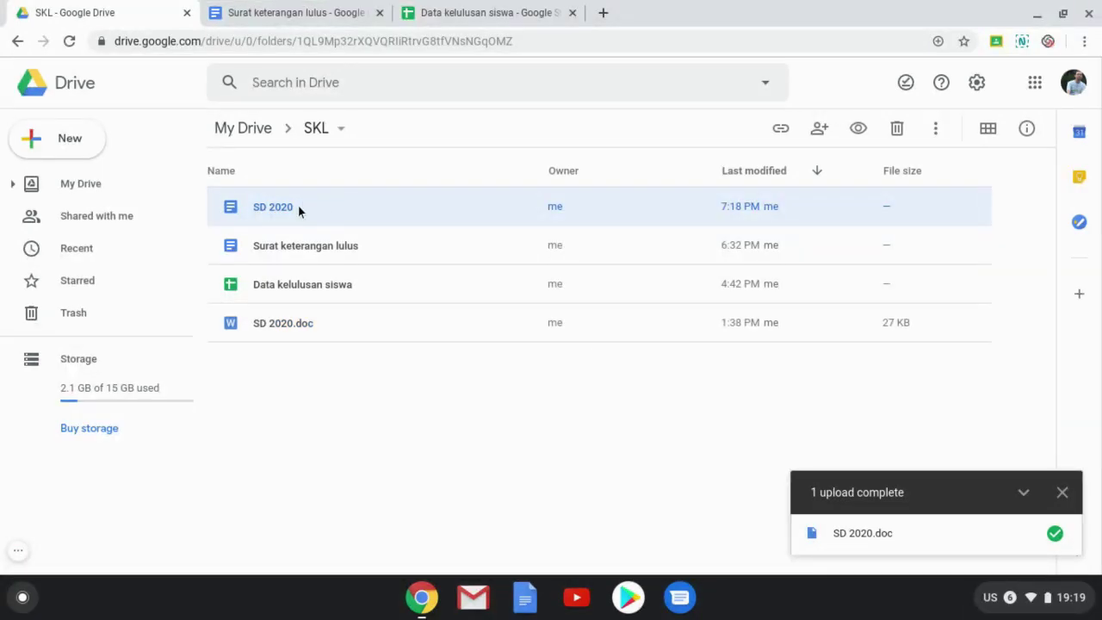
click(287, 248)
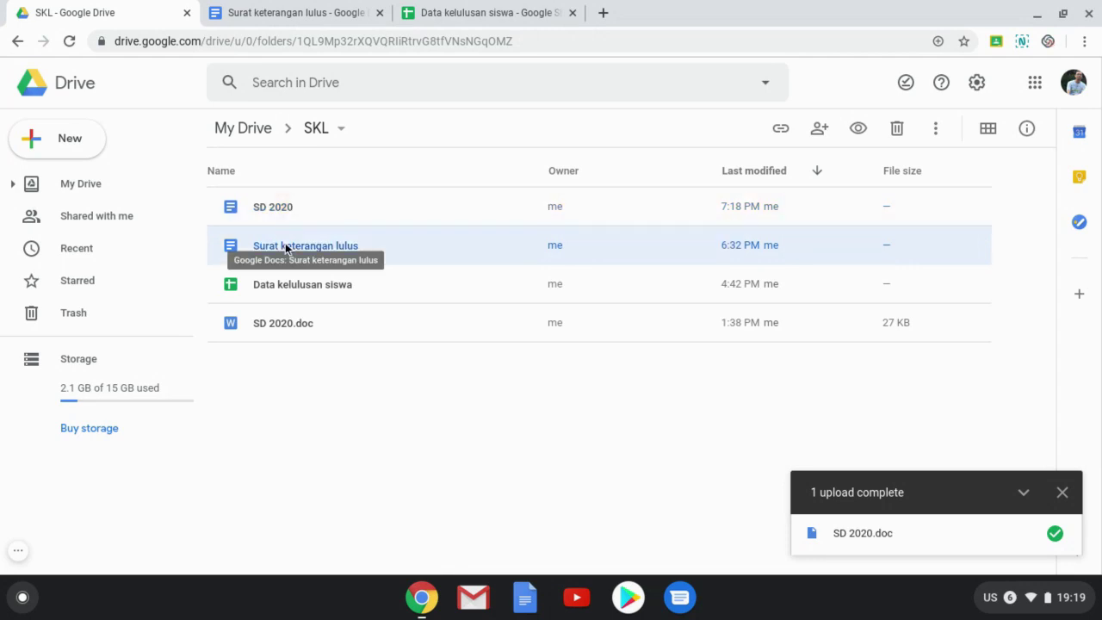
click(272, 211)
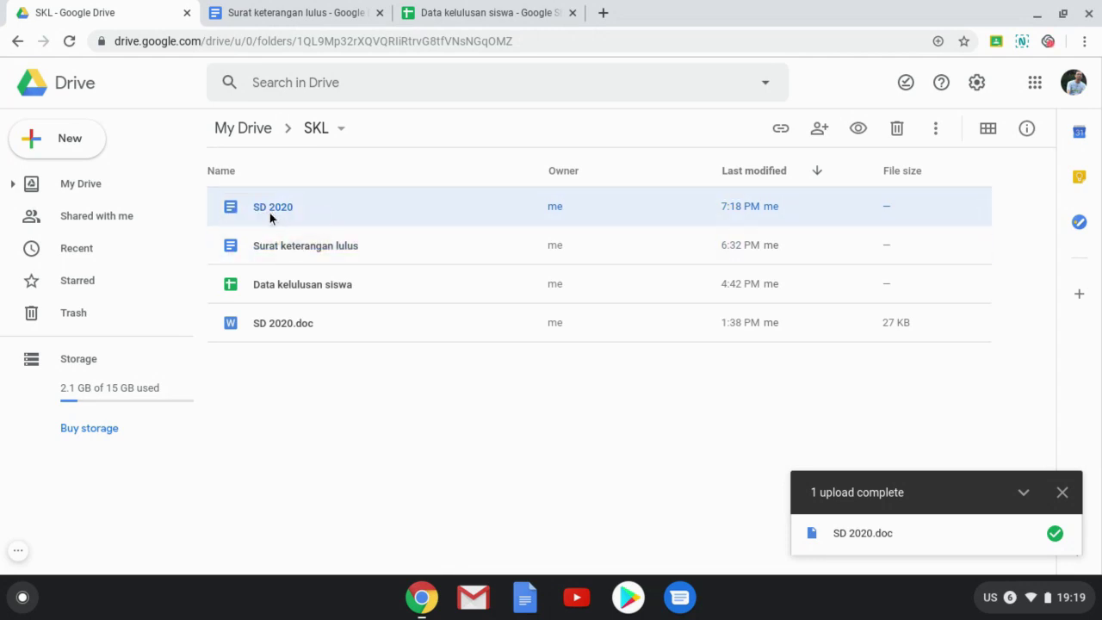
ctrl+click(274, 323)
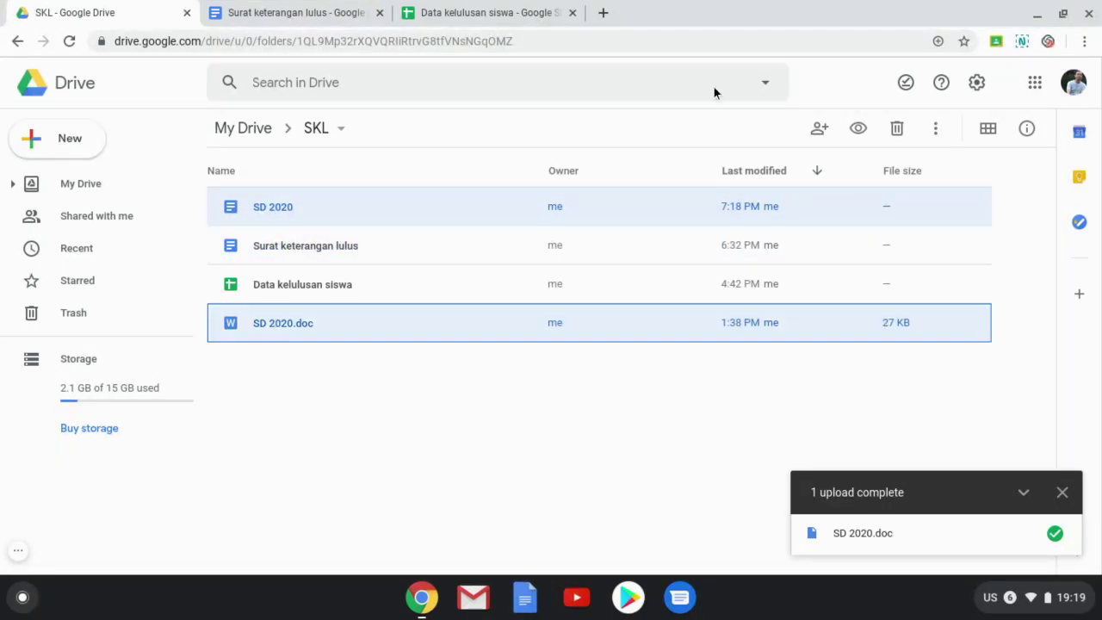
click(896, 128)
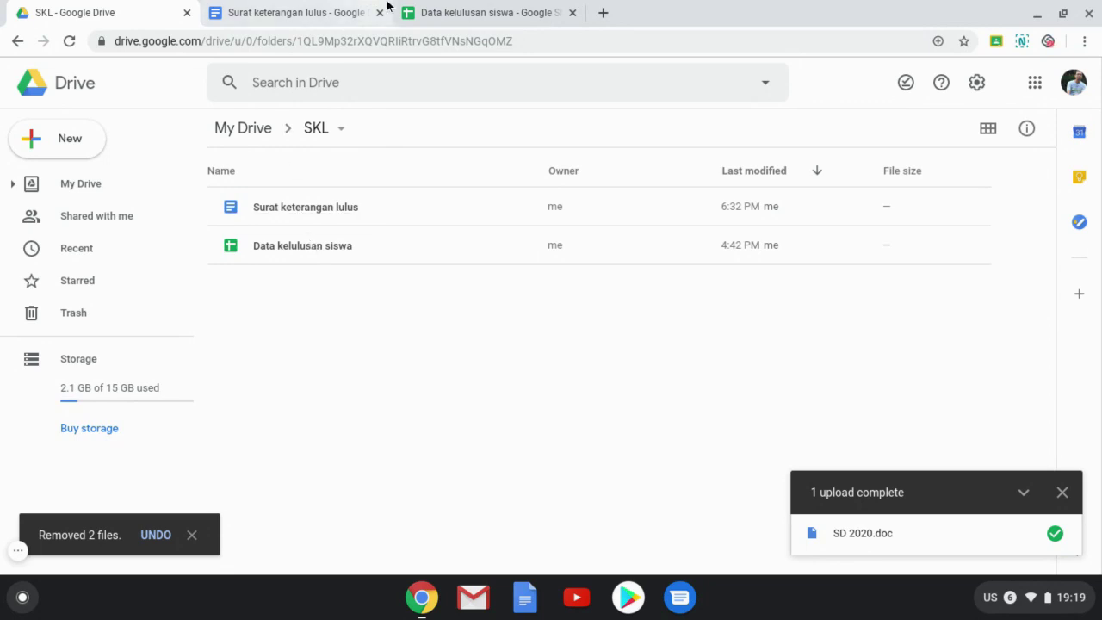
Step: Switch to the Data kelulusan siswa spreadsheet and check the Autocrat add-on in the G Suite Marketplace
click(446, 16)
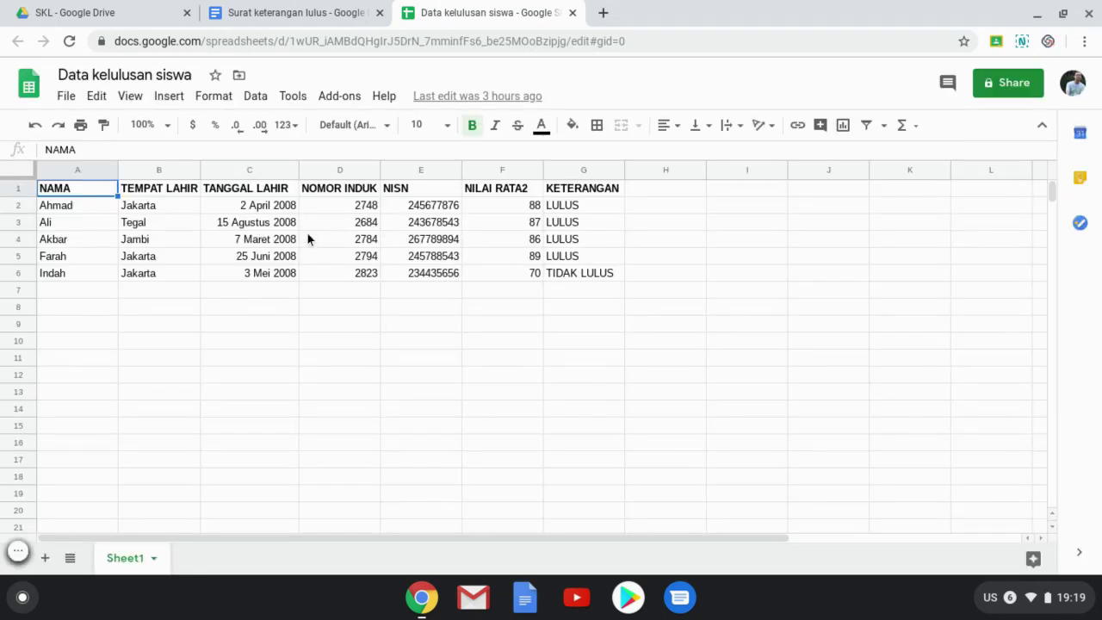
click(340, 100)
mouse_move(382, 171)
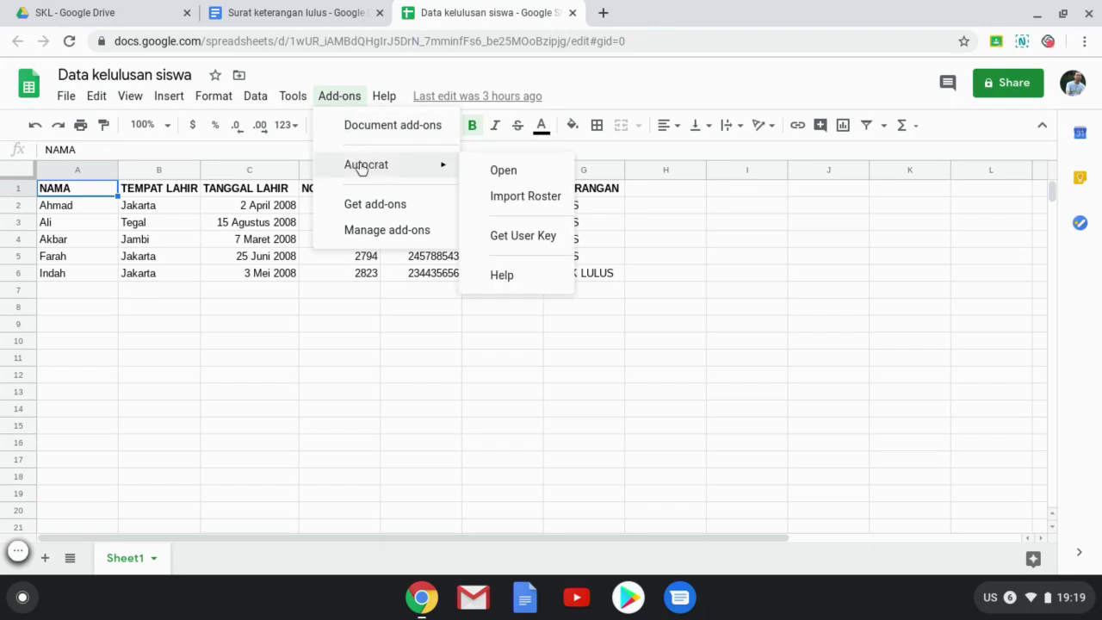
click(388, 212)
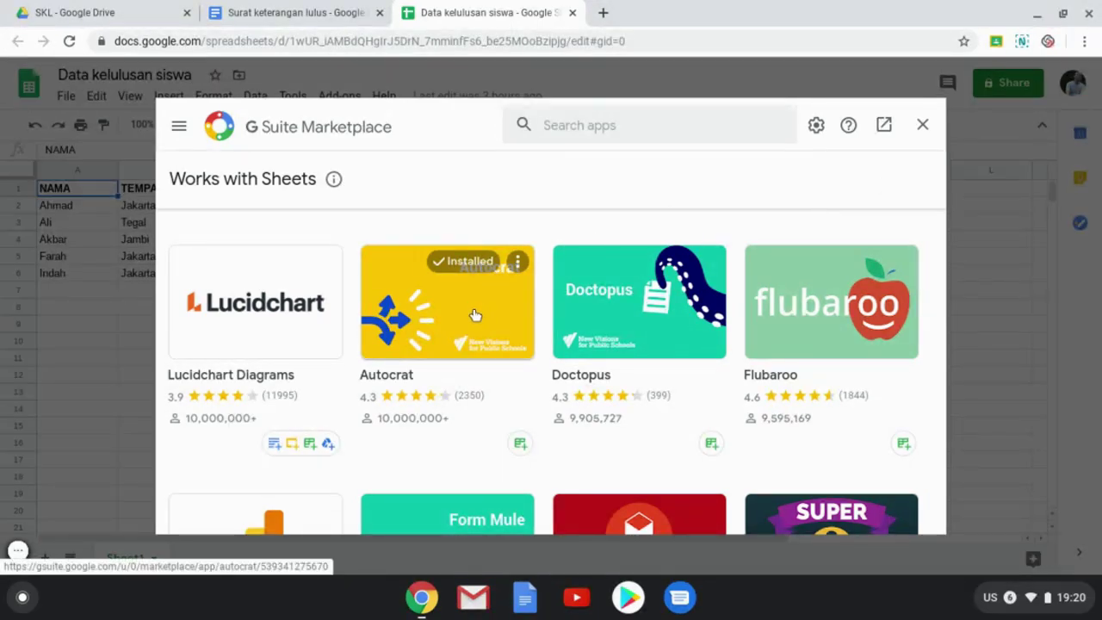
click(922, 128)
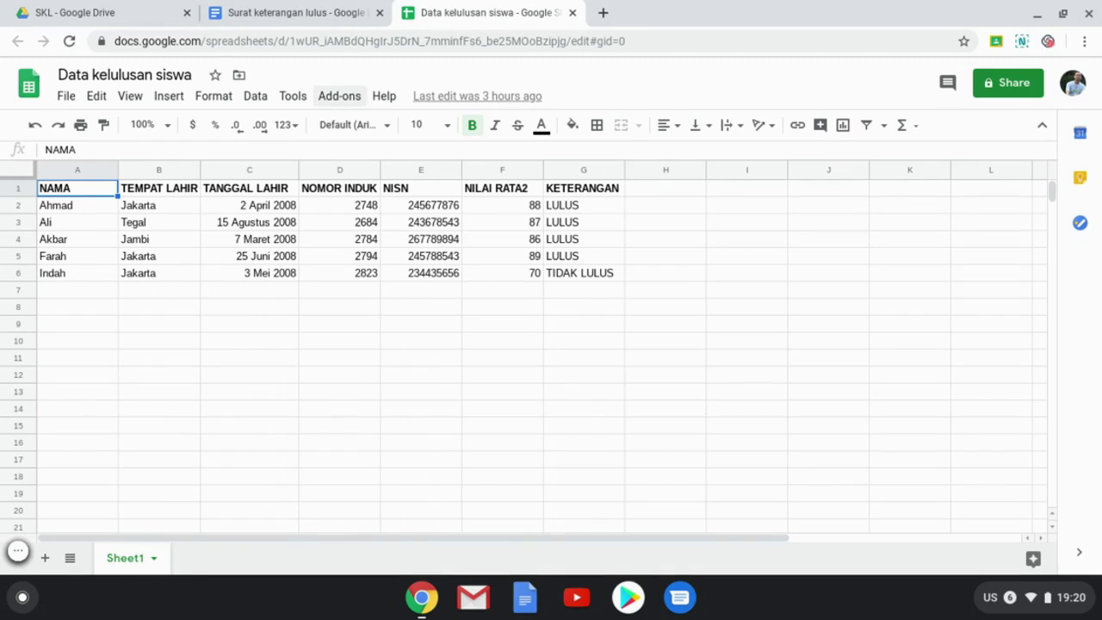
Step: Open the Autocrat add-on and delete the existing SKL job
click(339, 97)
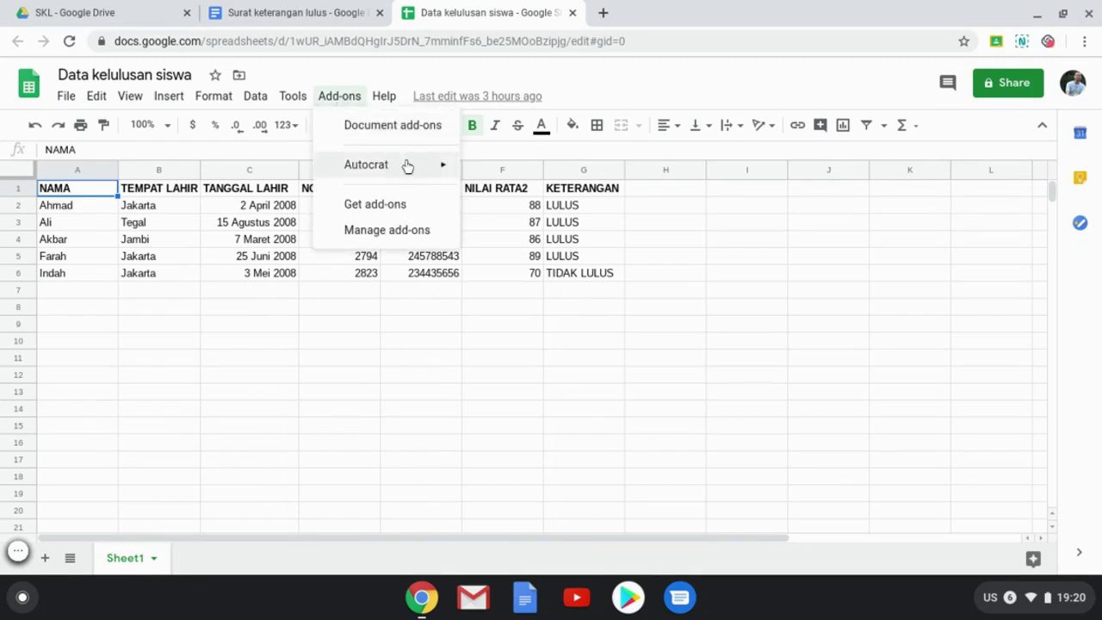
click(503, 171)
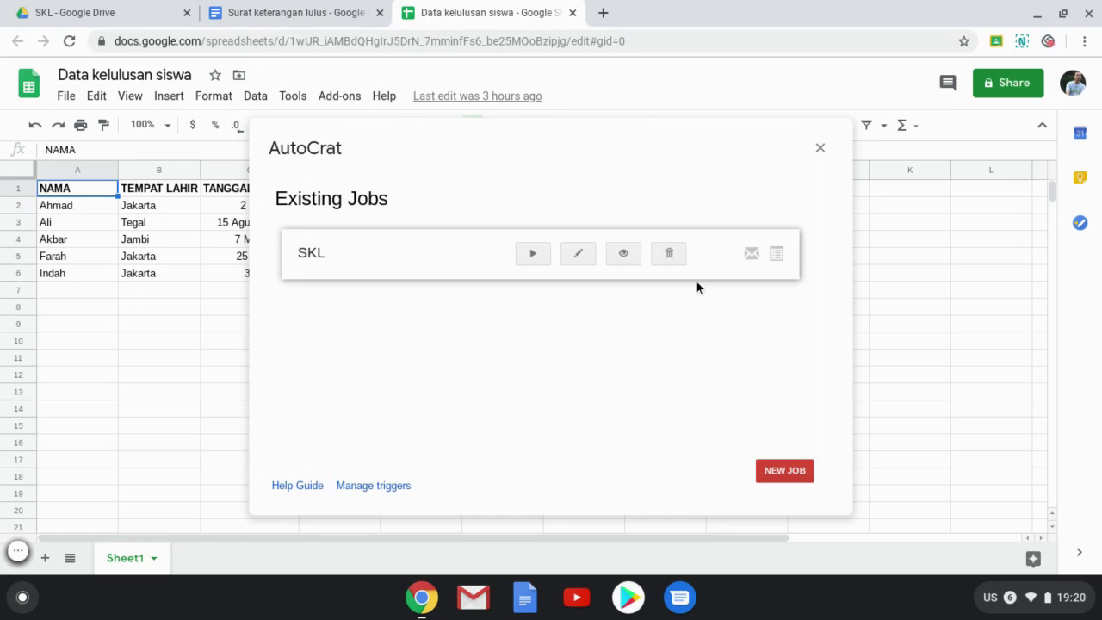
click(672, 257)
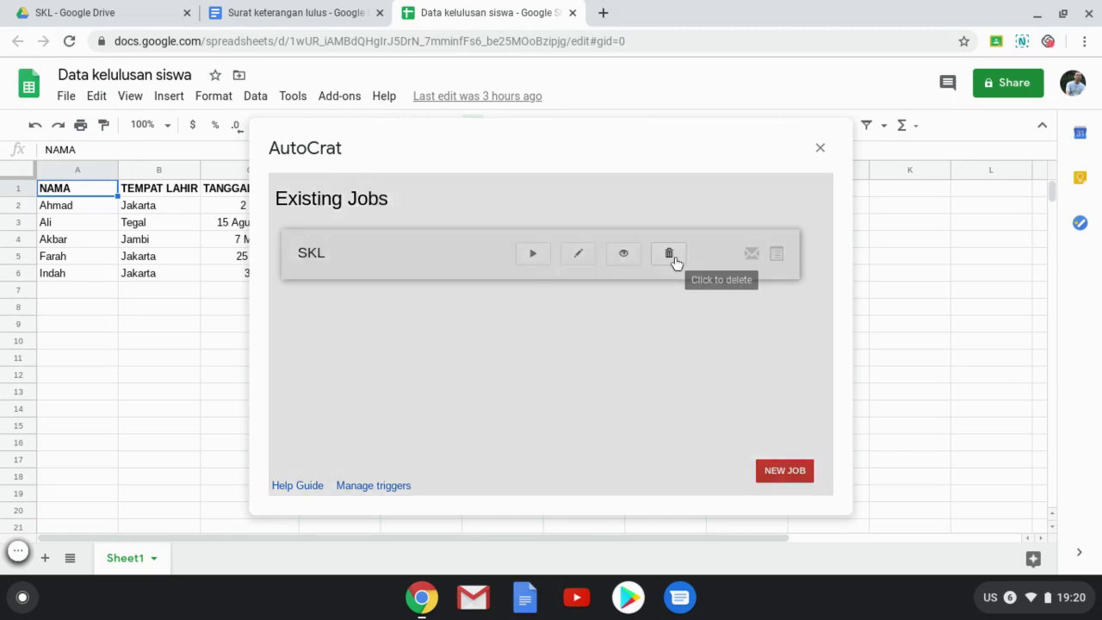
click(768, 317)
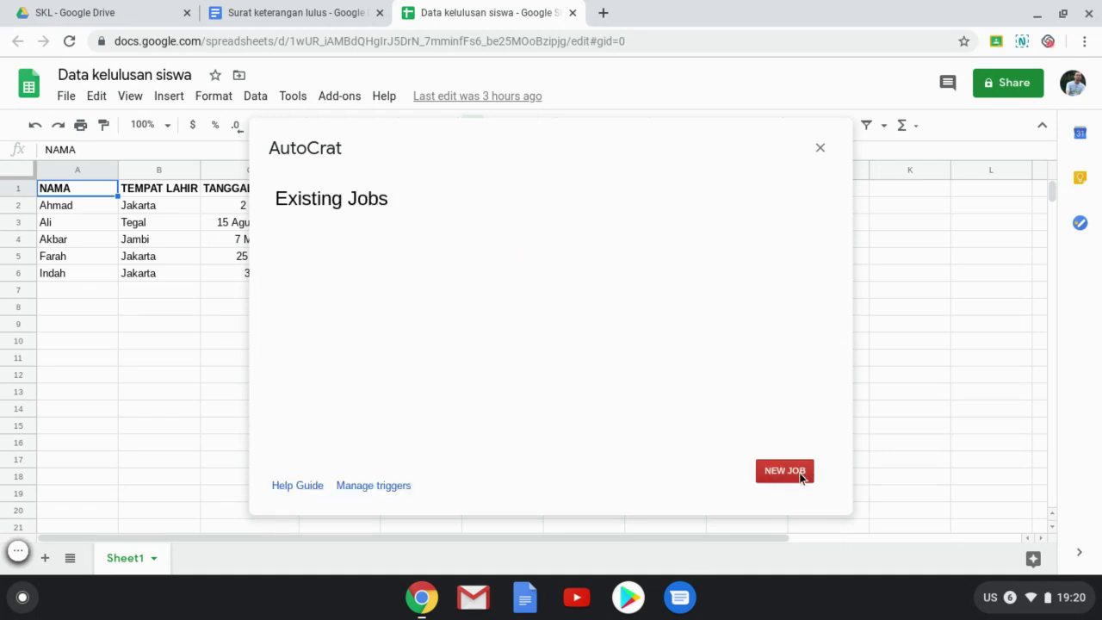
Step: Create a new Autocrat merge job named SKL and proceed to the template choice
click(788, 470)
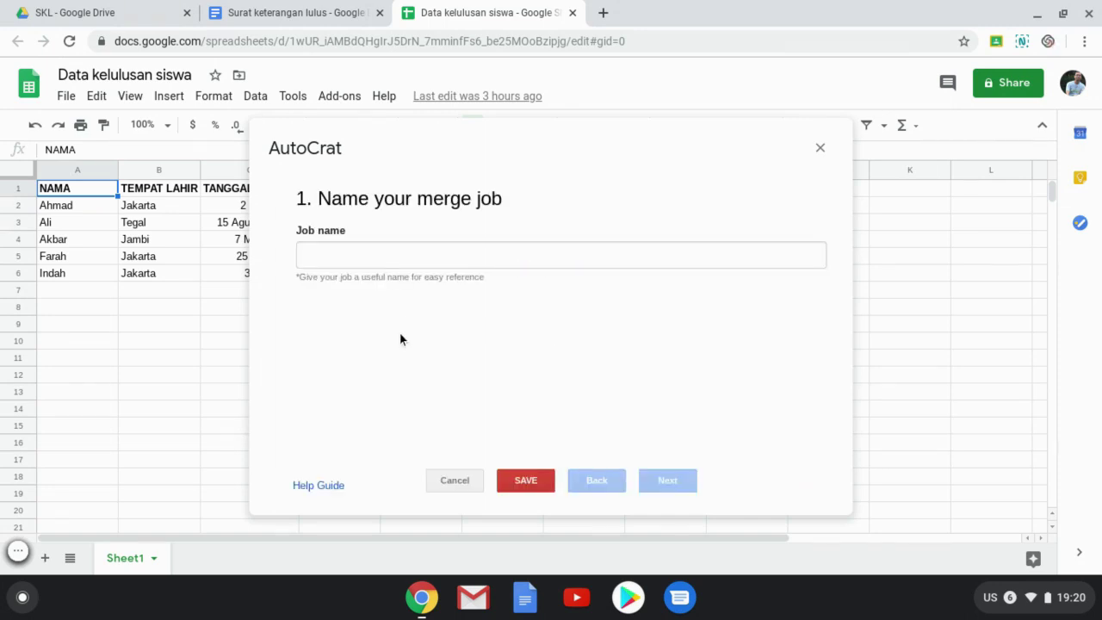
click(327, 251)
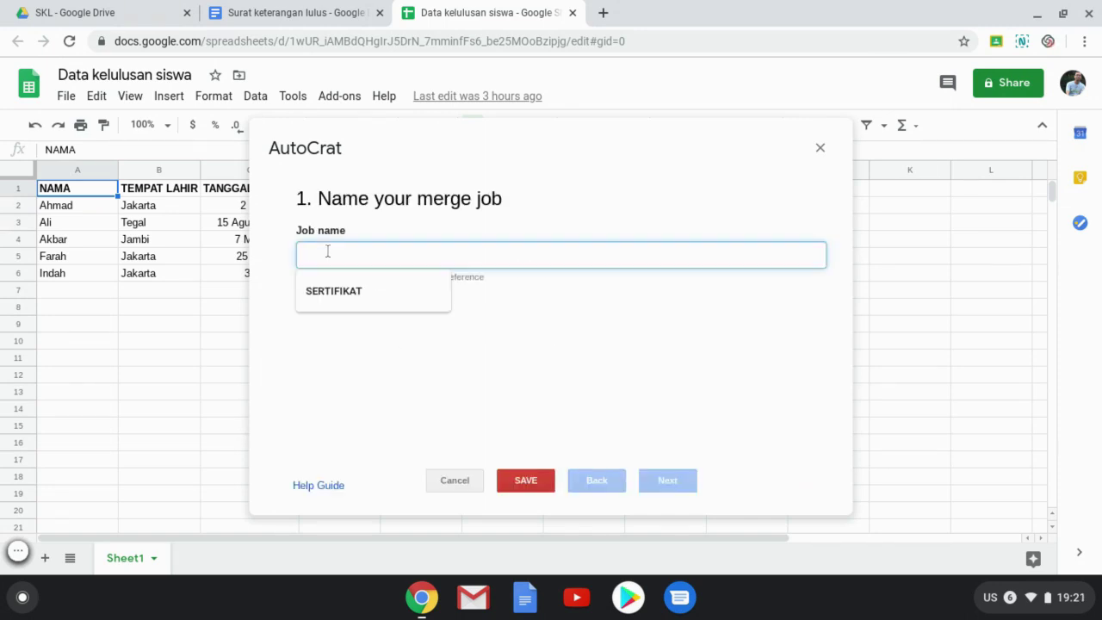
text(SKL)
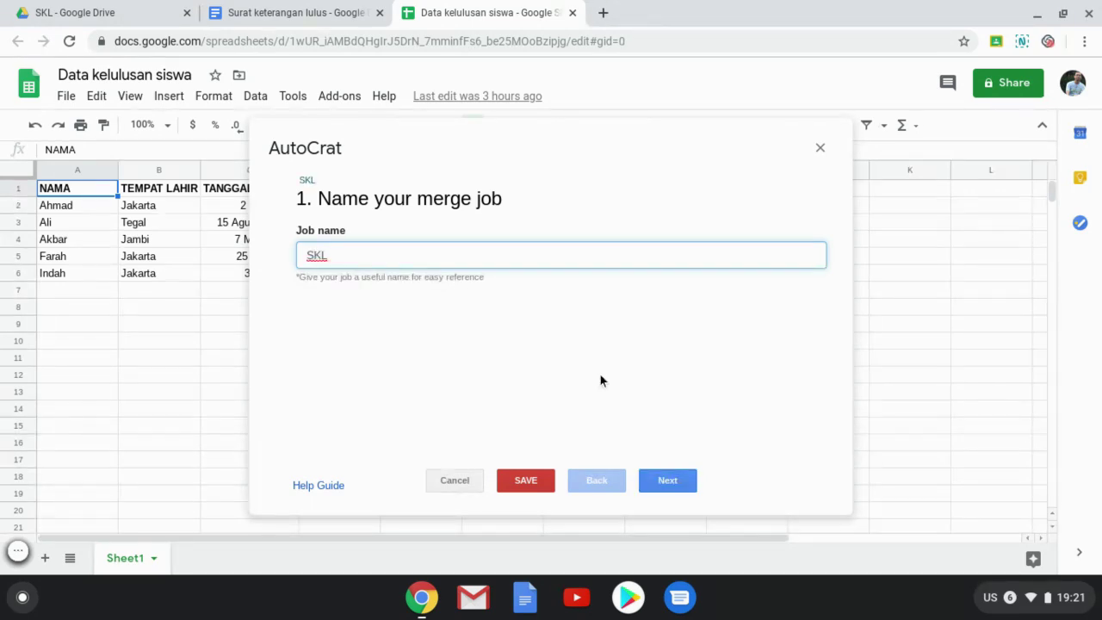
click(665, 481)
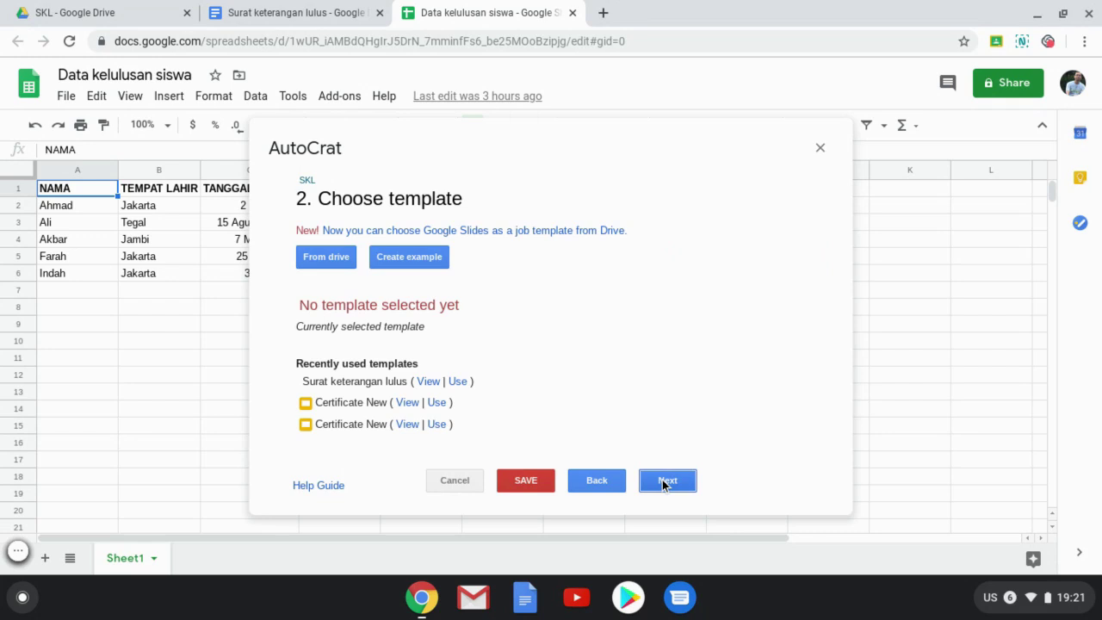
Step: Choose the Surat keterangan lulus document from Drive as the merge job's template
click(326, 260)
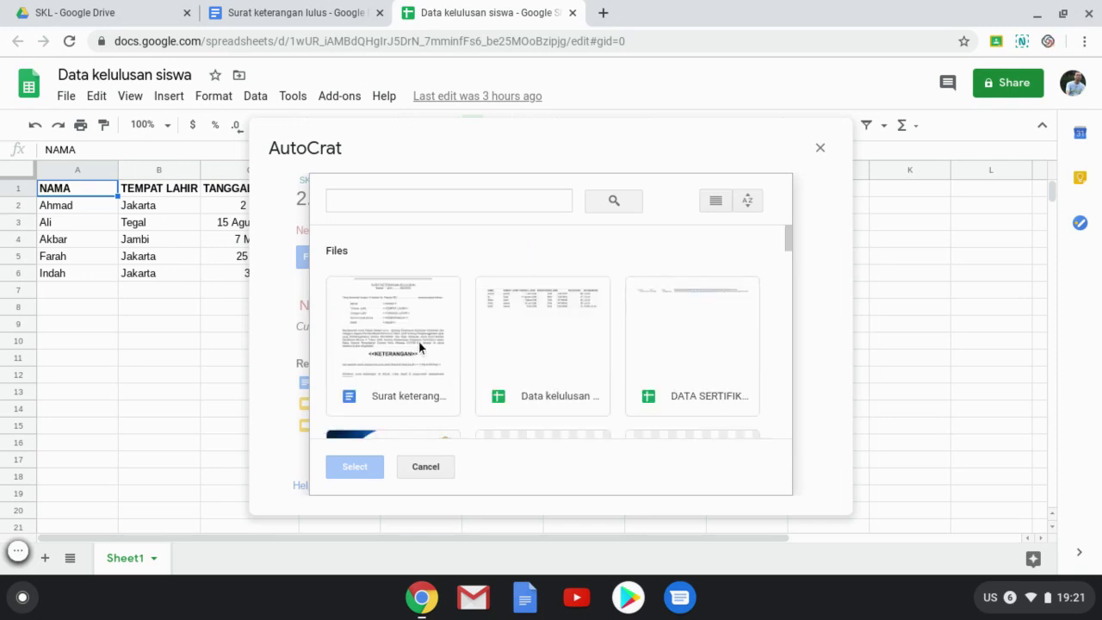
click(396, 355)
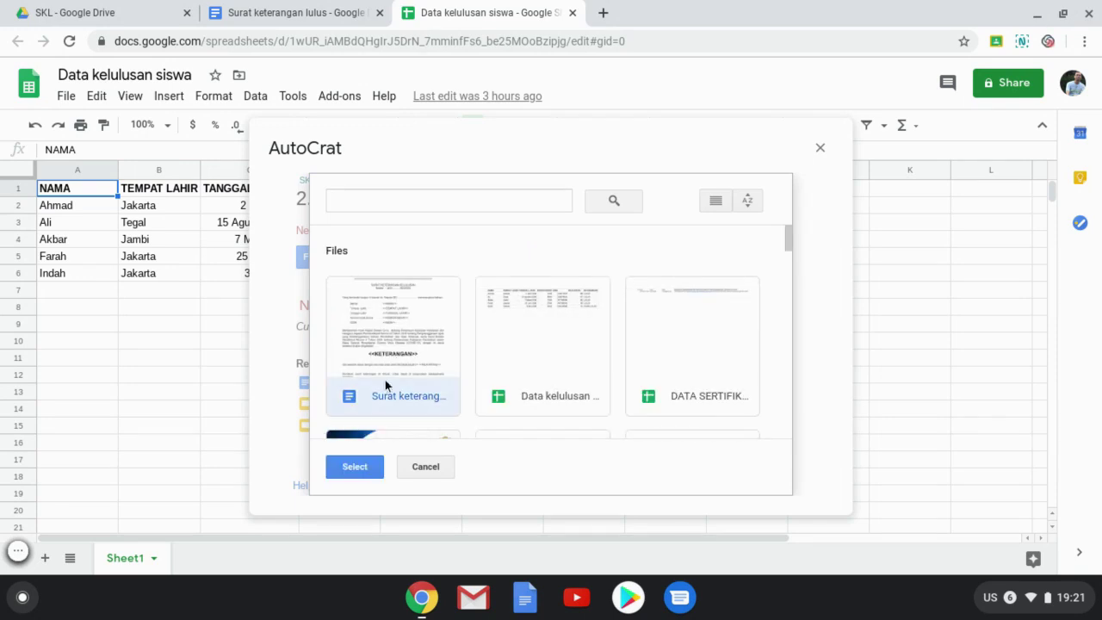
click(368, 469)
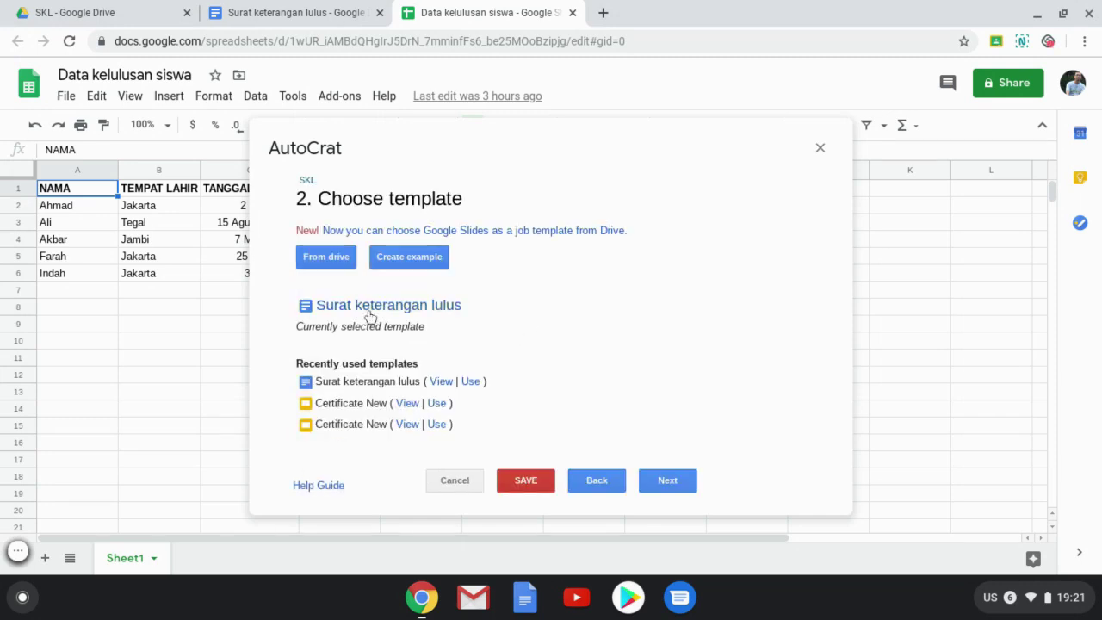
click(682, 482)
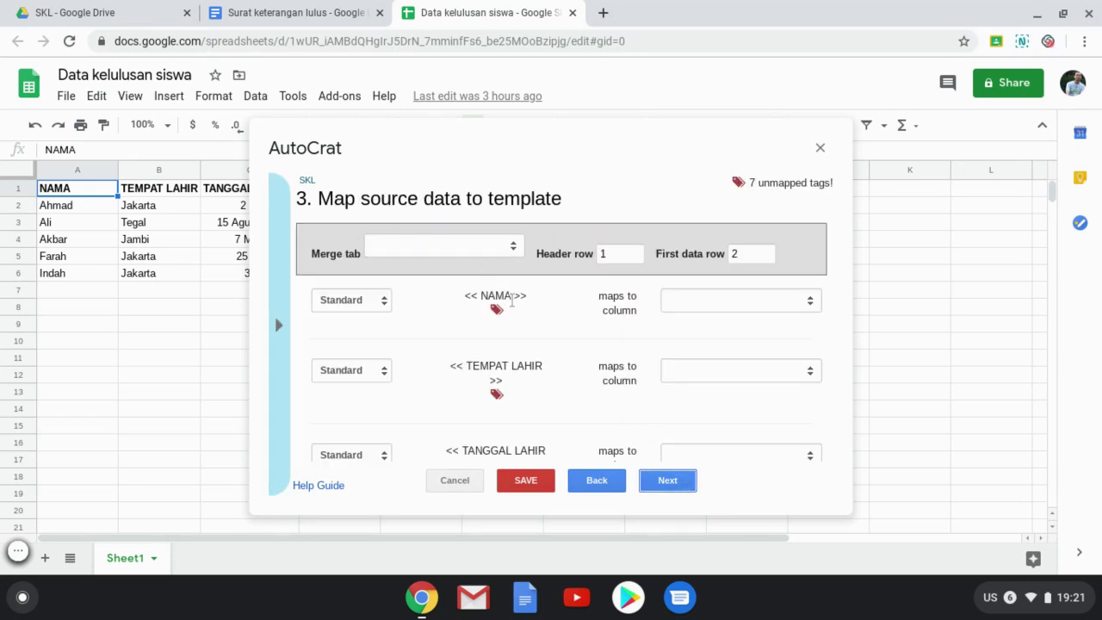
Step: Map the template tags to the spreadsheet columns by setting Sheet1 as the merge tab, and check the mappings
click(767, 303)
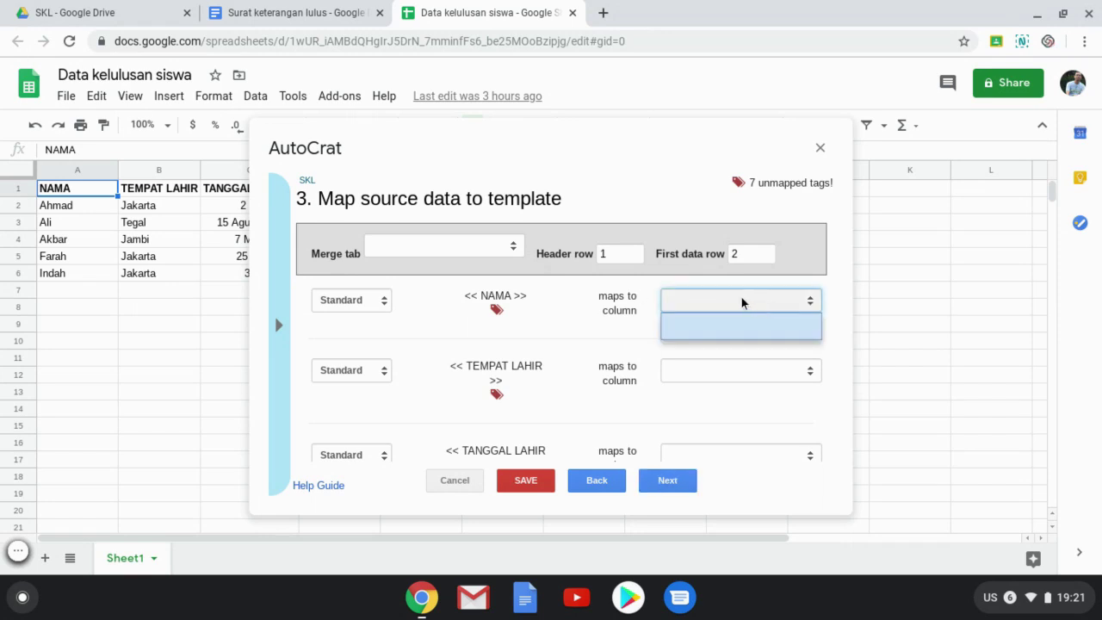
click(742, 302)
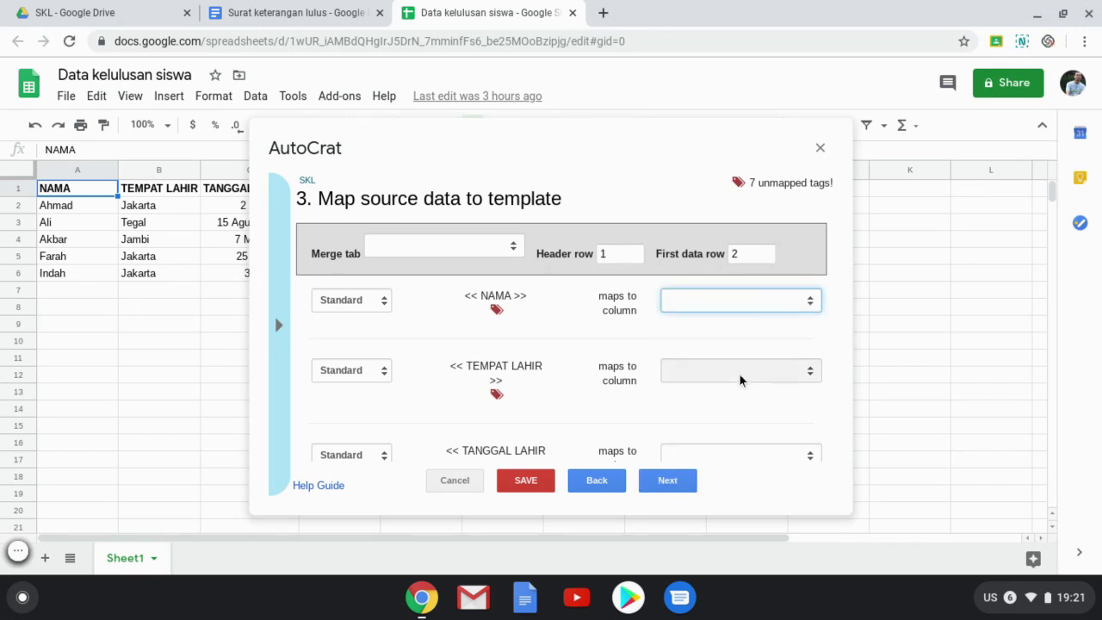
click(503, 249)
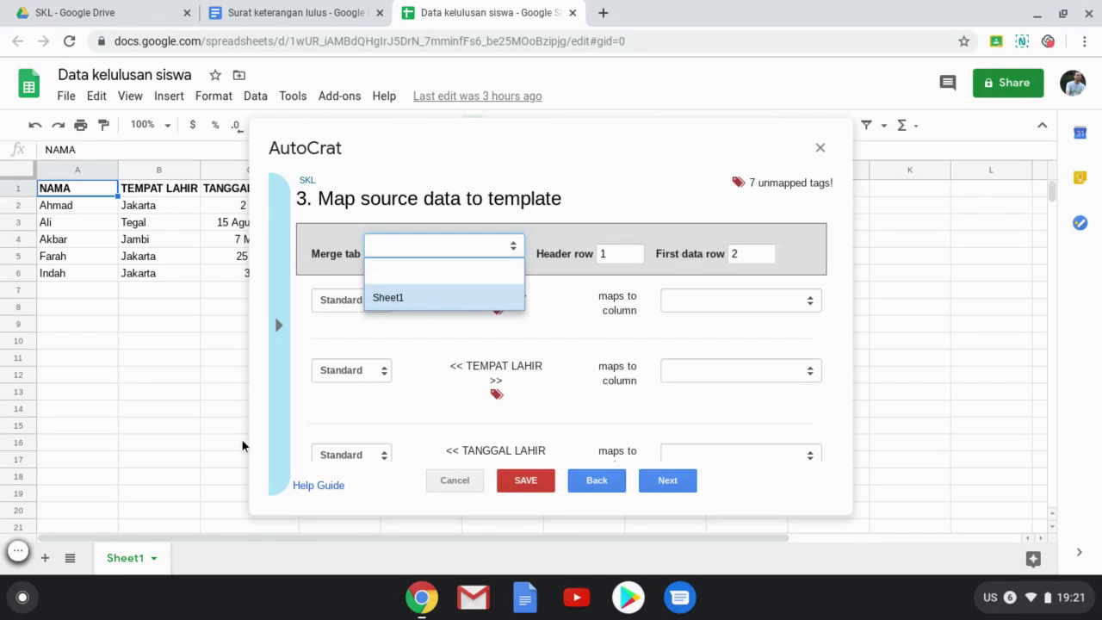
click(460, 296)
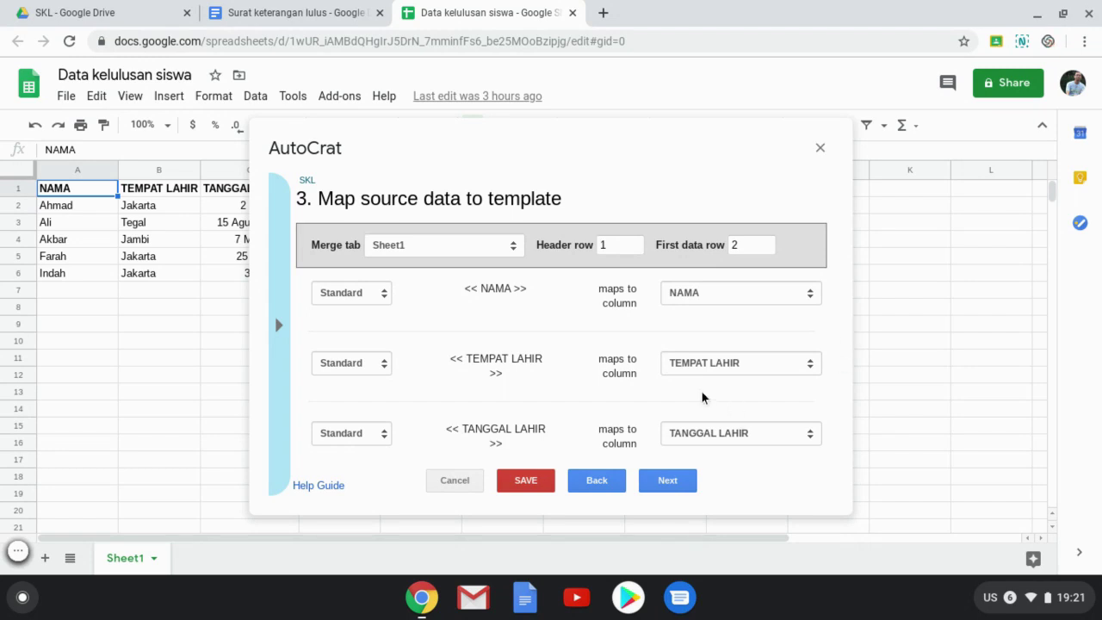
scroll(706, 396, down, 1)
scroll(572, 337, down, 4)
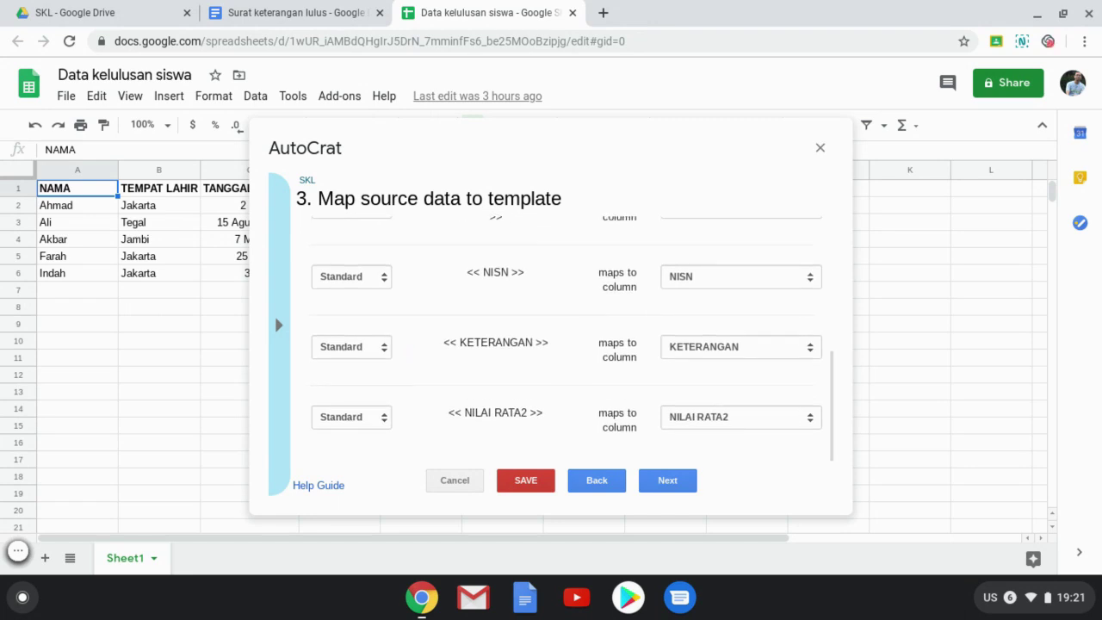
click(665, 482)
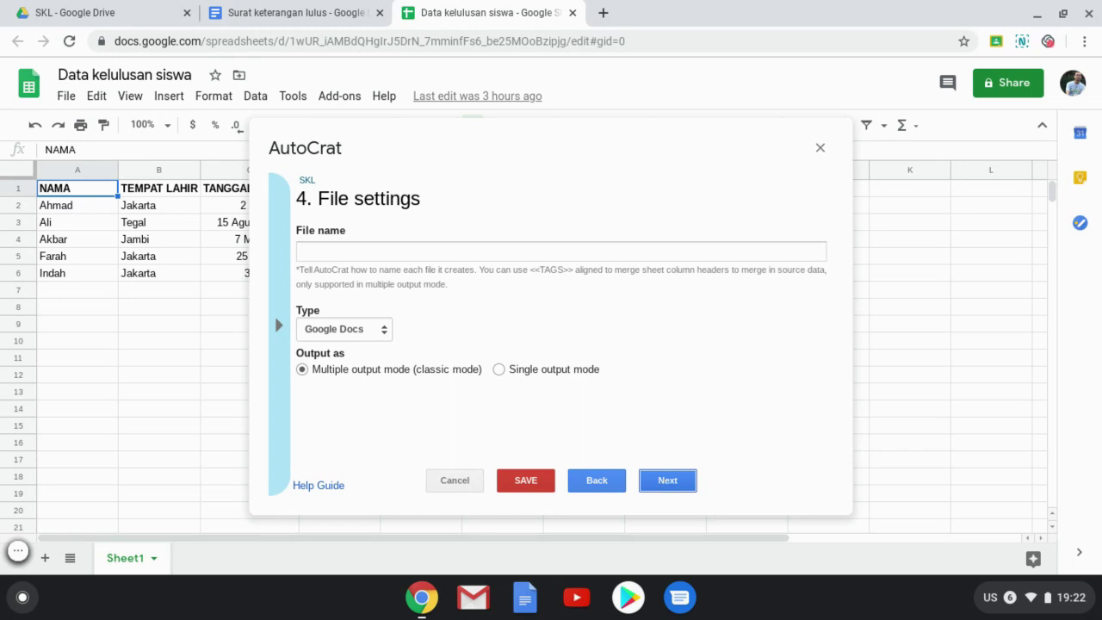
Step: Set the output file name to SKL <<NAMA>> and the file type to PDF
click(340, 253)
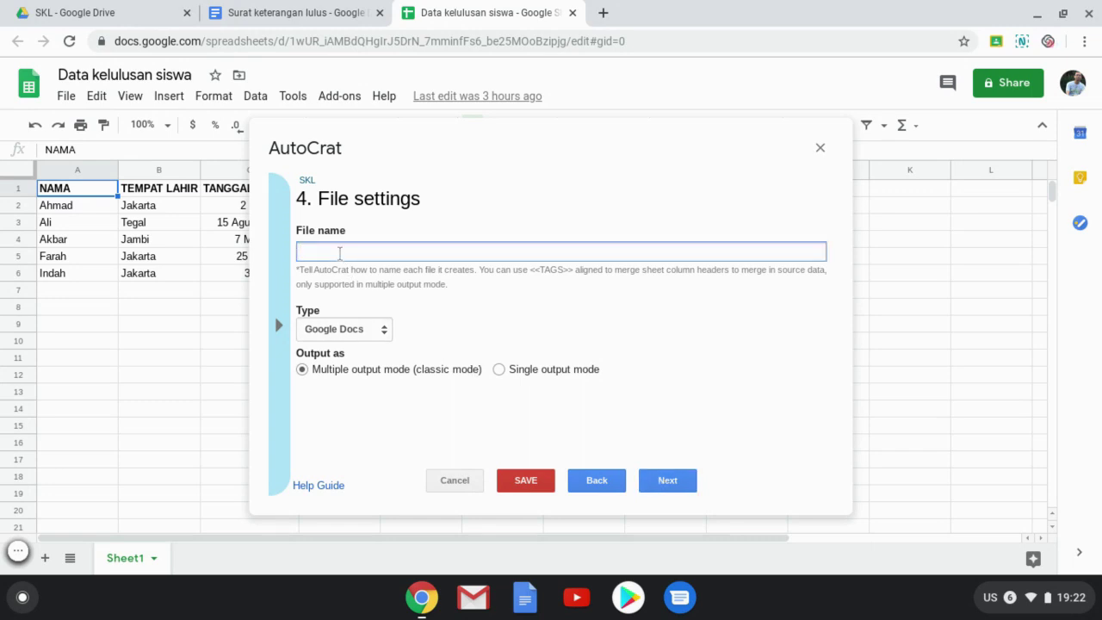
text(SKL <<NAMA>>)
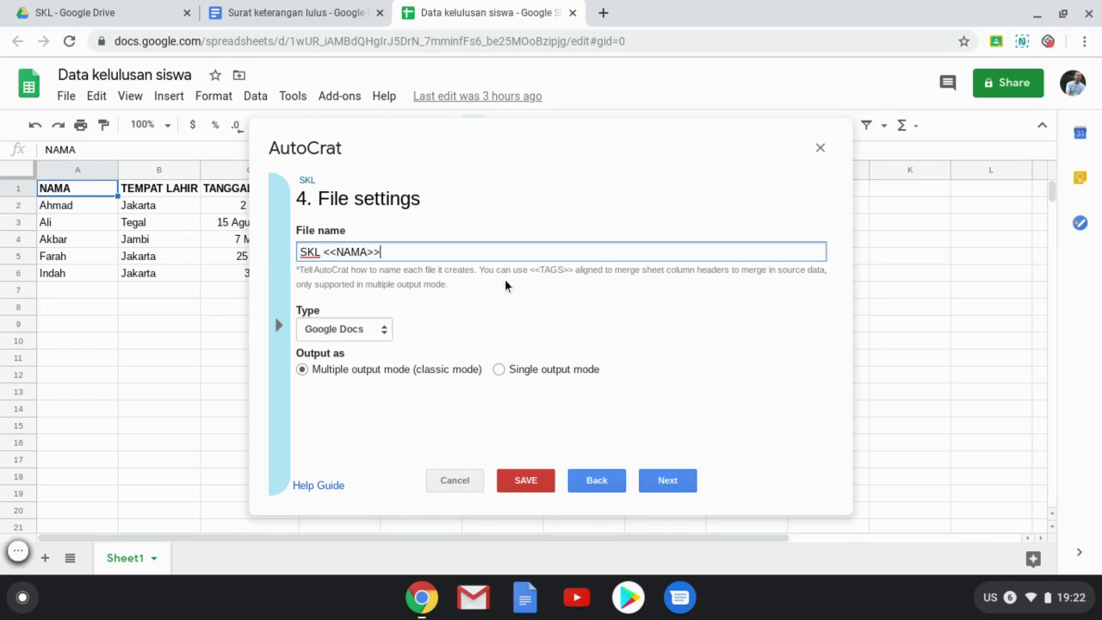
click(364, 328)
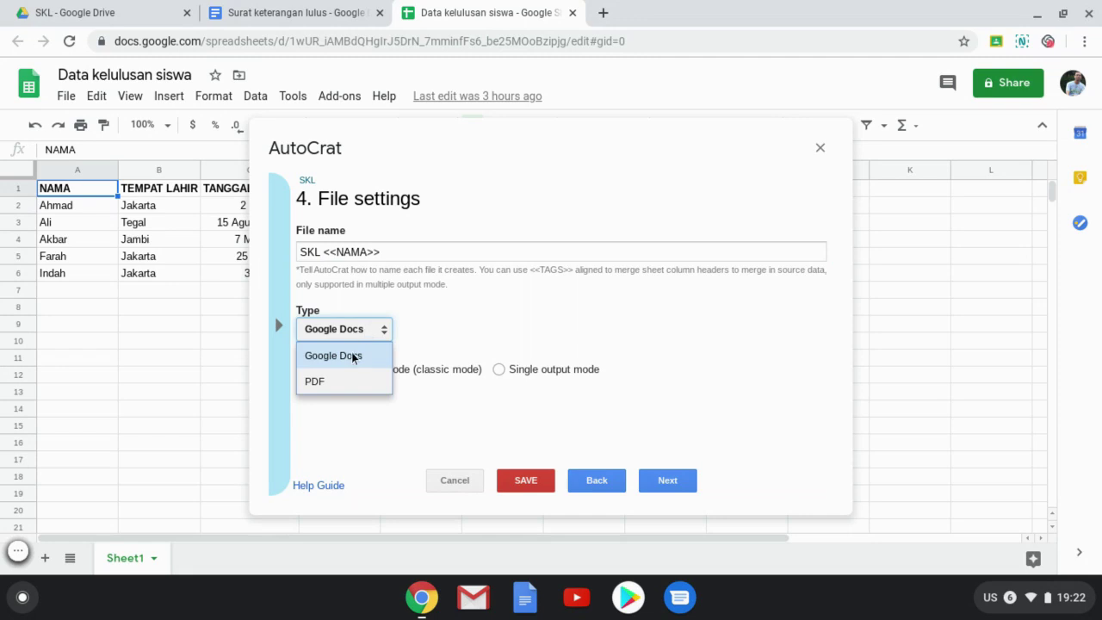
click(337, 381)
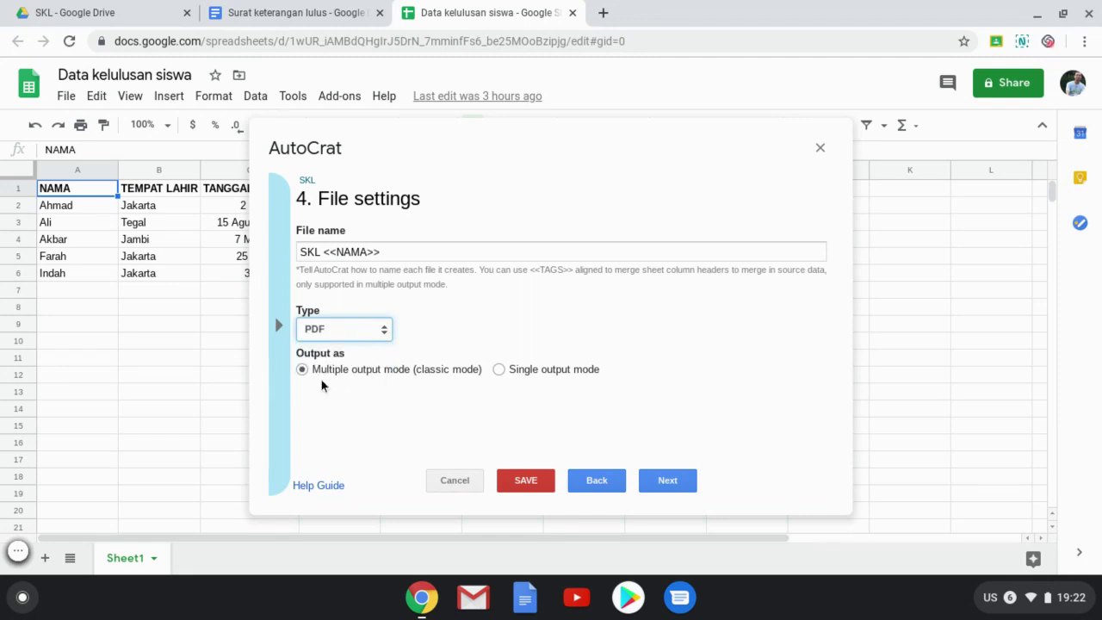
Step: Continue to the destination settings and remove the SKL folder from the merge job's destinations
click(669, 480)
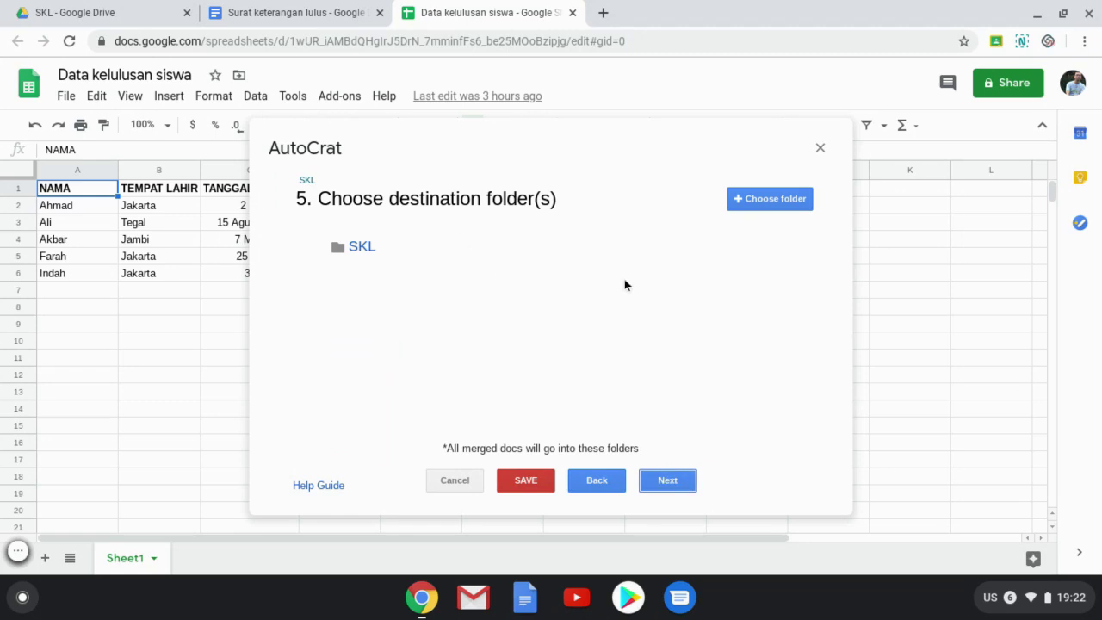
click(764, 249)
click(787, 317)
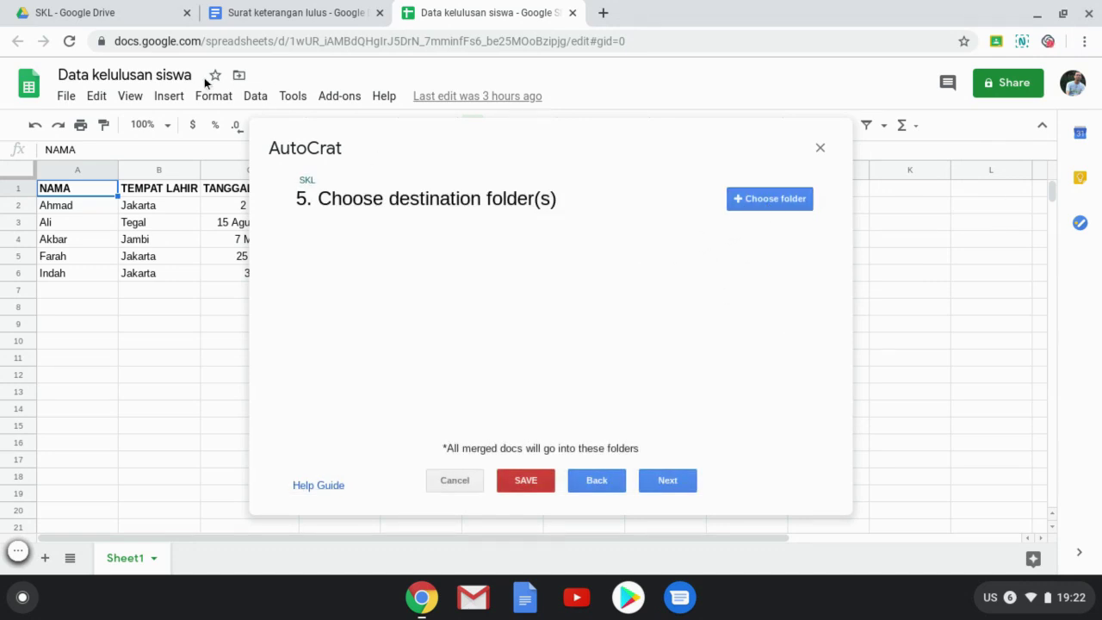
Step: Switch to the SKL folder in Google Drive and create a new folder named REKAP SKL inside it
click(86, 13)
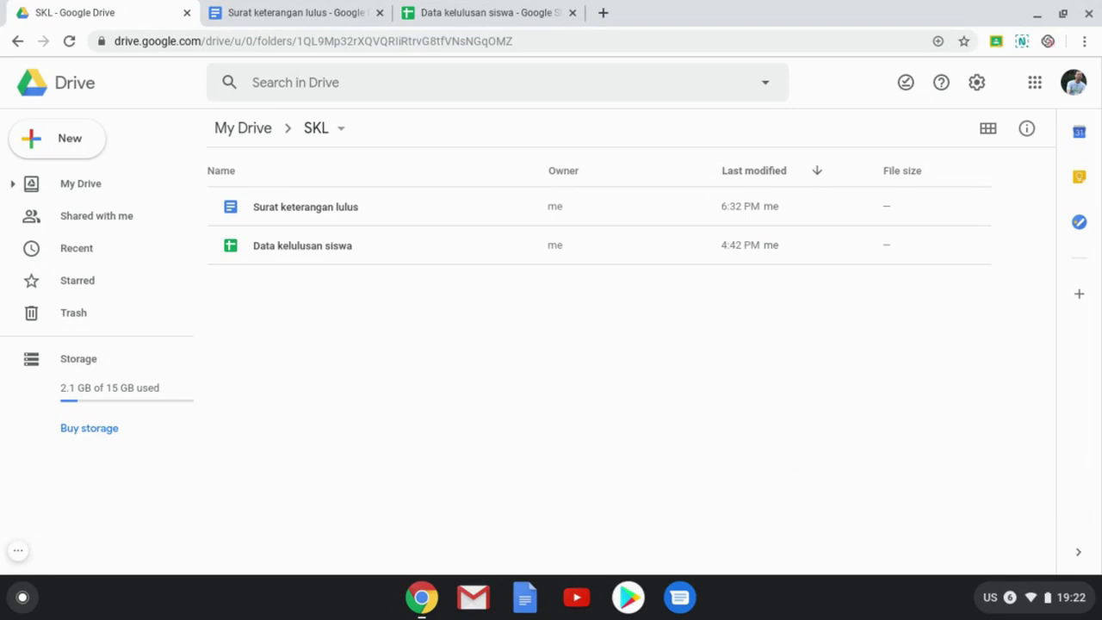
right_click(466, 164)
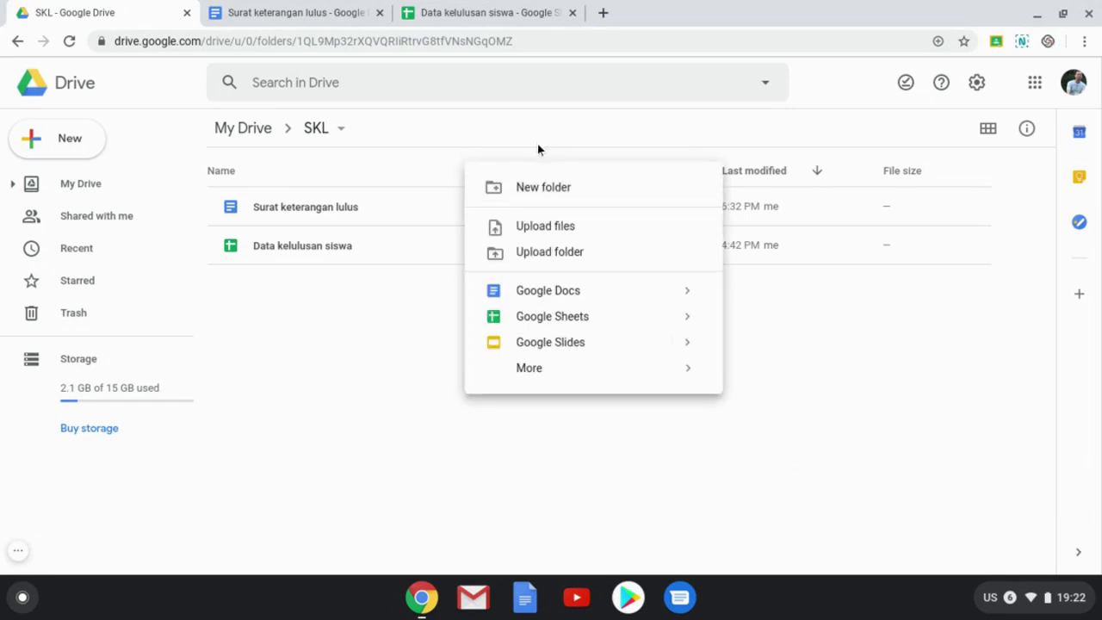
click(532, 197)
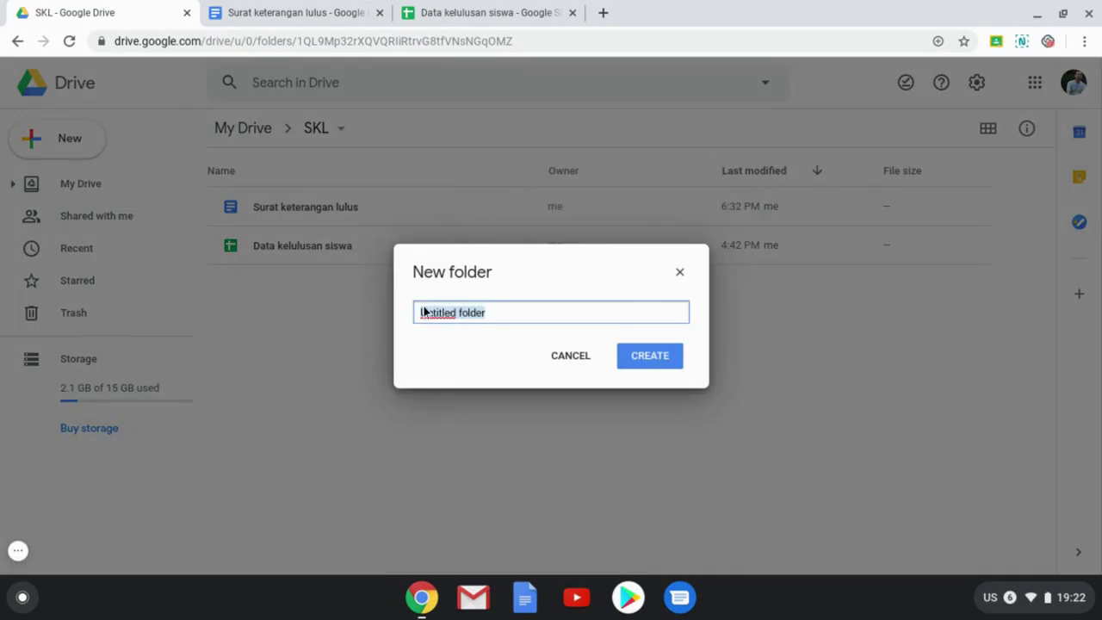
text(REKAP SKL)
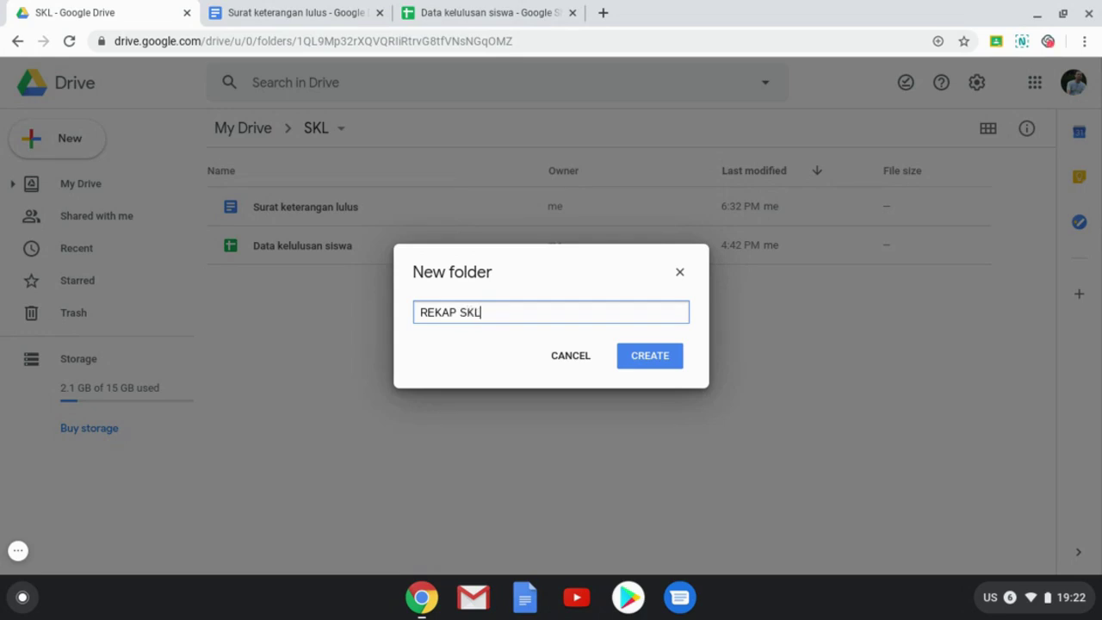
click(663, 366)
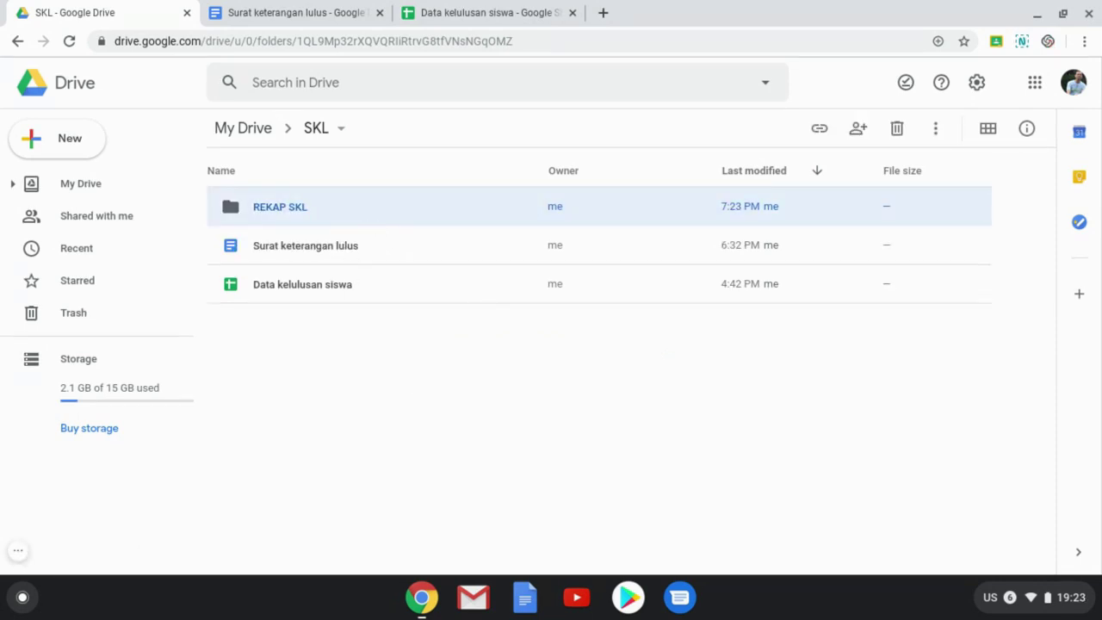
Step: Share the REKAP SKL folder so that anyone with the link can access it as Viewer
right_click(327, 200)
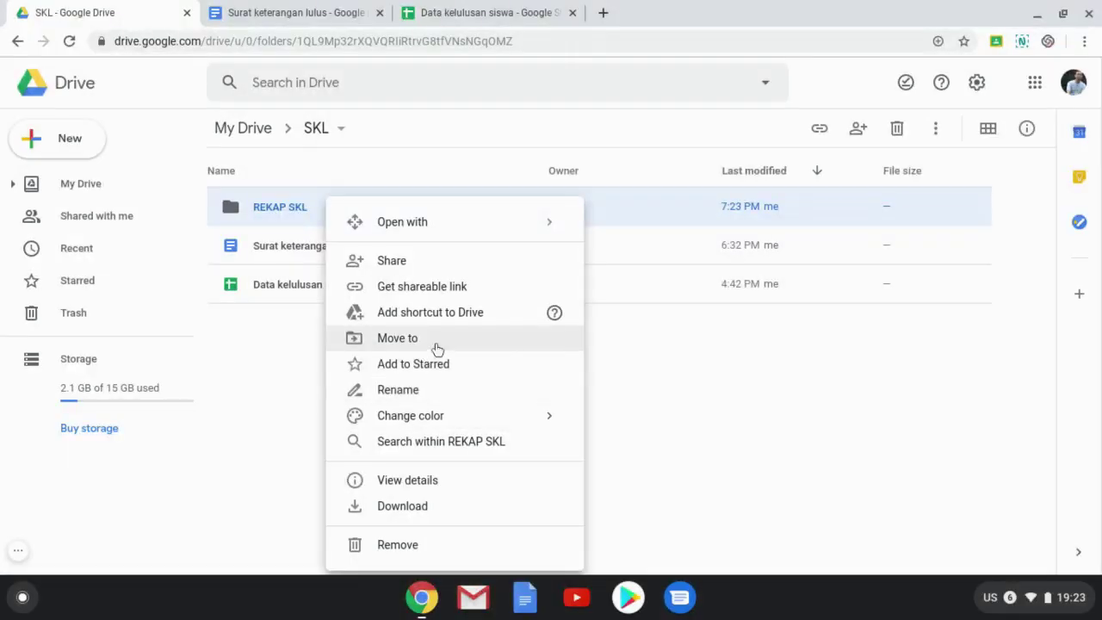
click(410, 262)
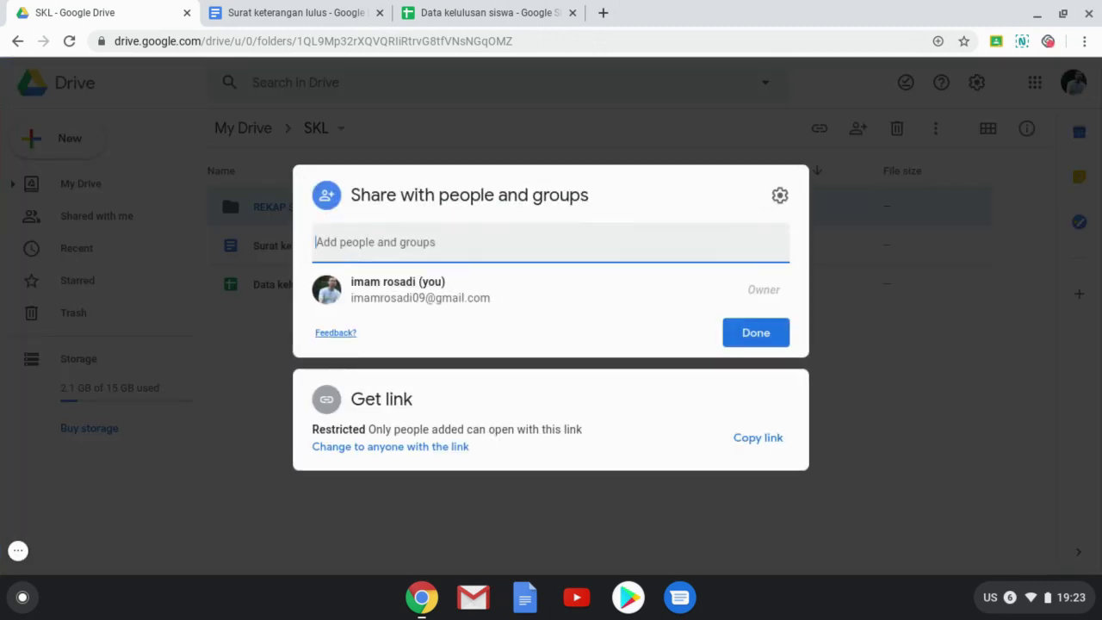
click(402, 446)
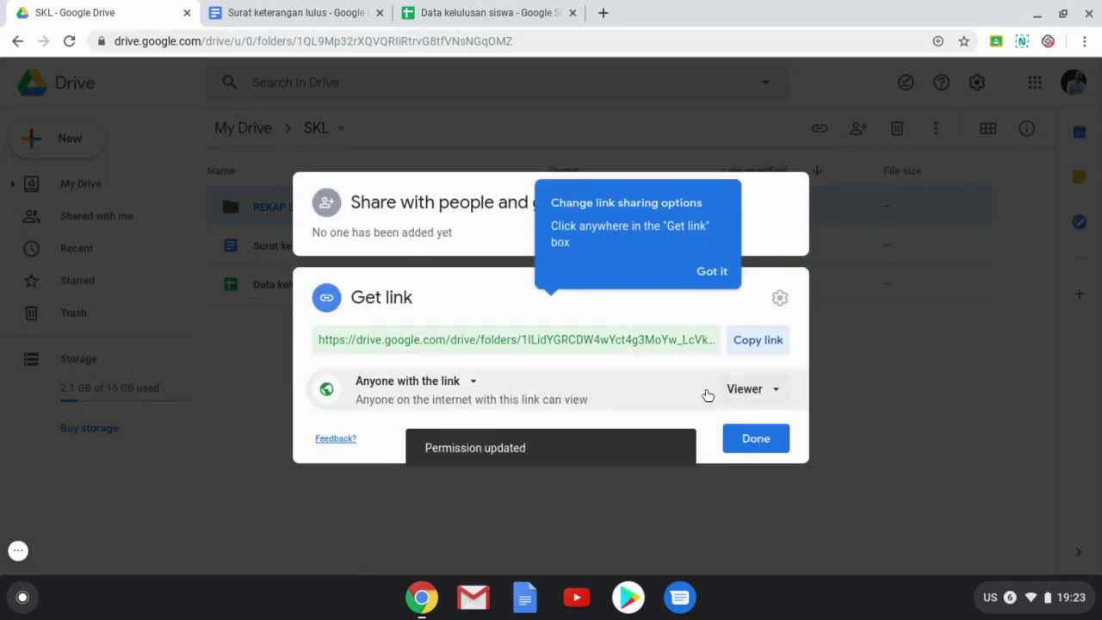
click(472, 388)
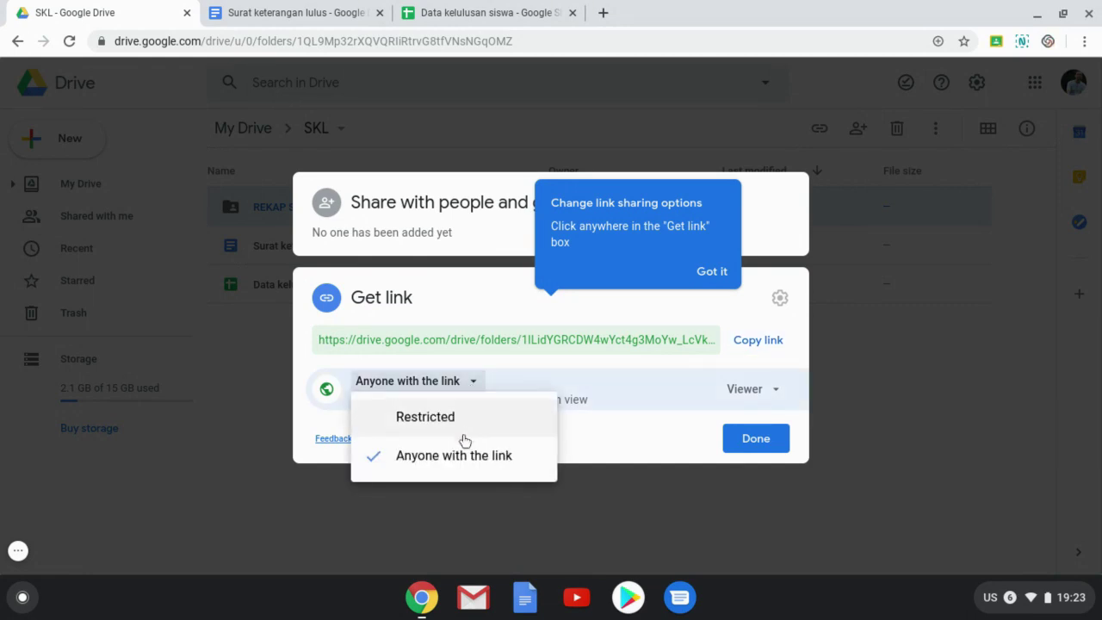
click(475, 386)
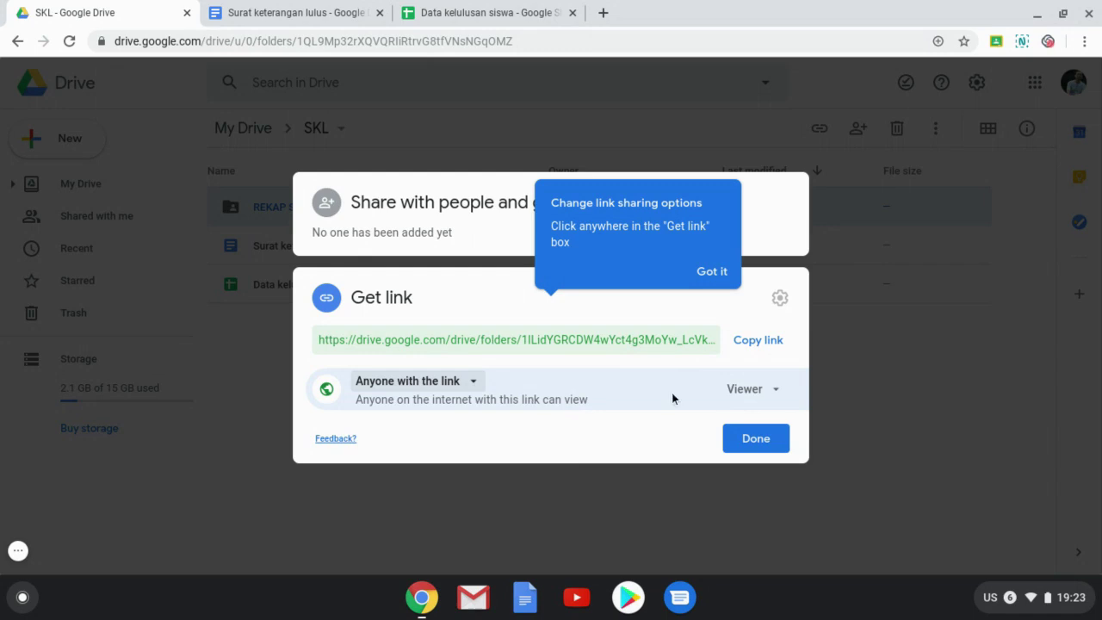
click(783, 392)
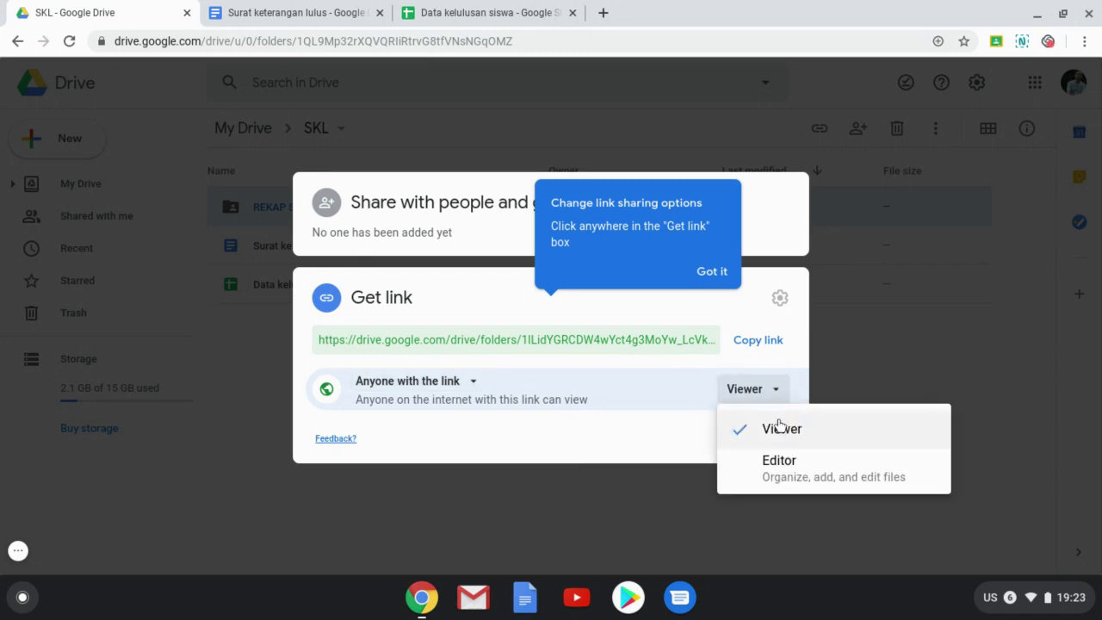
click(778, 391)
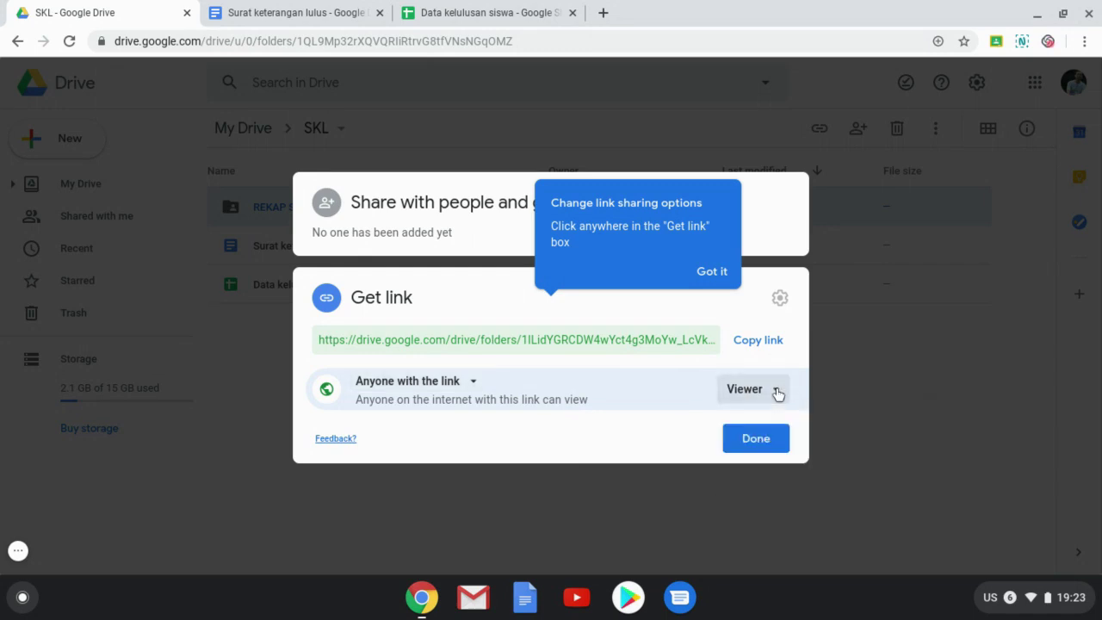
click(764, 443)
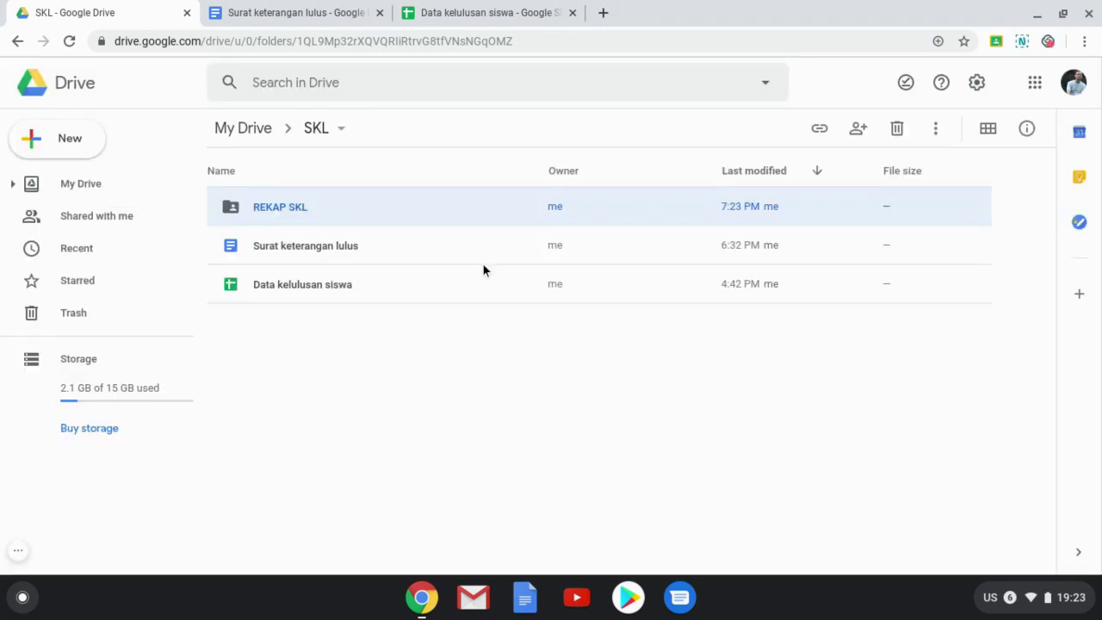
Step: Return to the Data kelulusan siswa spreadsheet and choose REKAP SKL as the merge job's destination folder
click(470, 12)
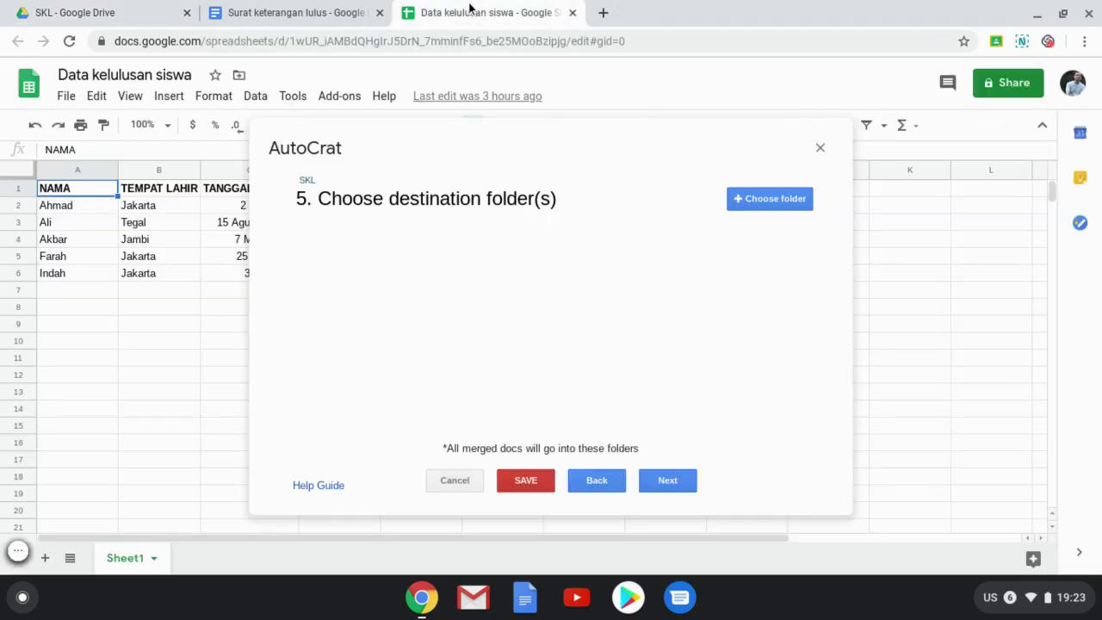
click(742, 203)
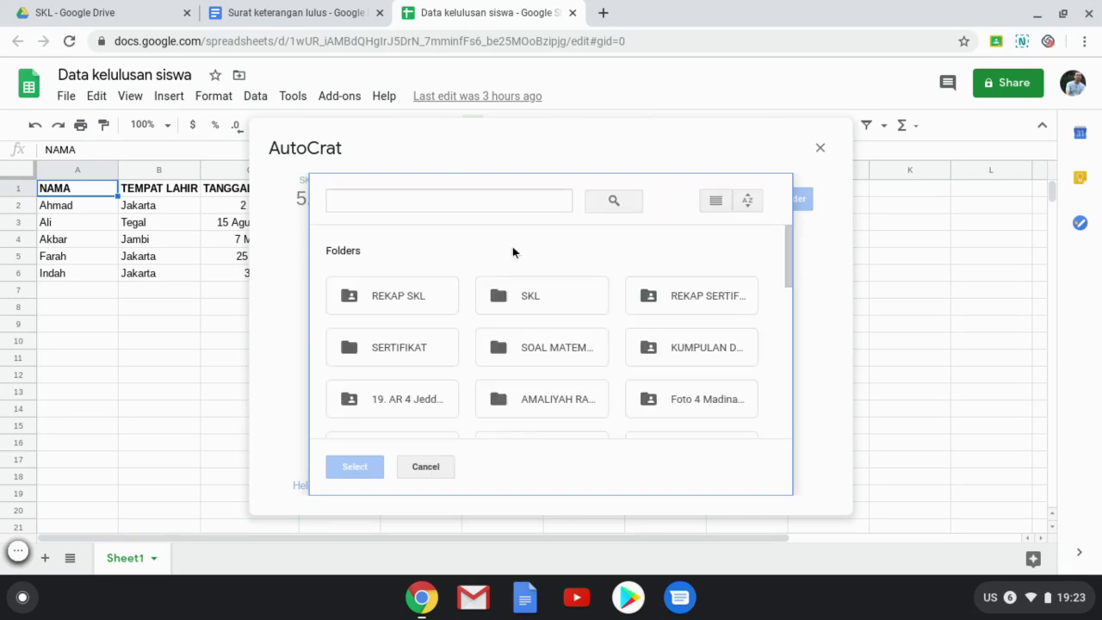
click(405, 296)
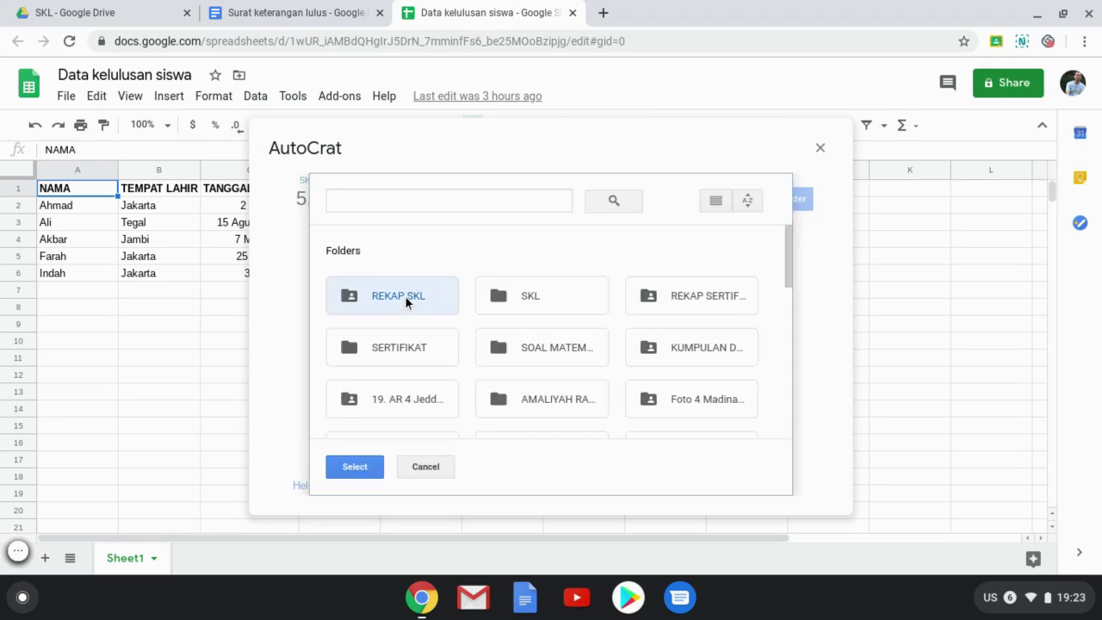
click(355, 467)
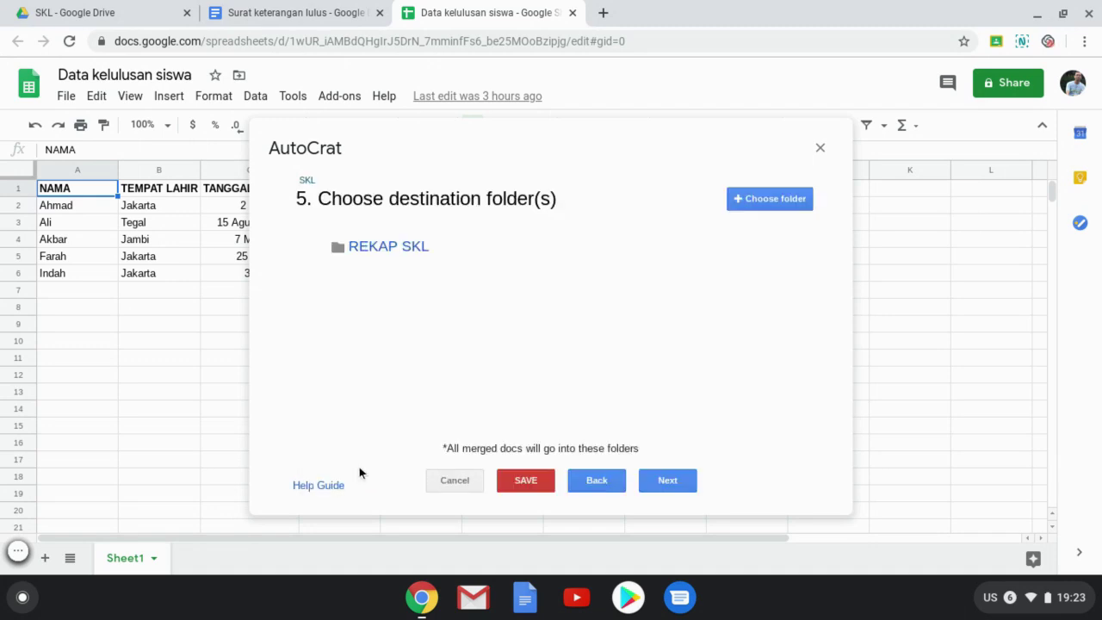
Step: Skip the optional dynamic folder reference and merge condition, and enable document sharing for the merge job
click(686, 488)
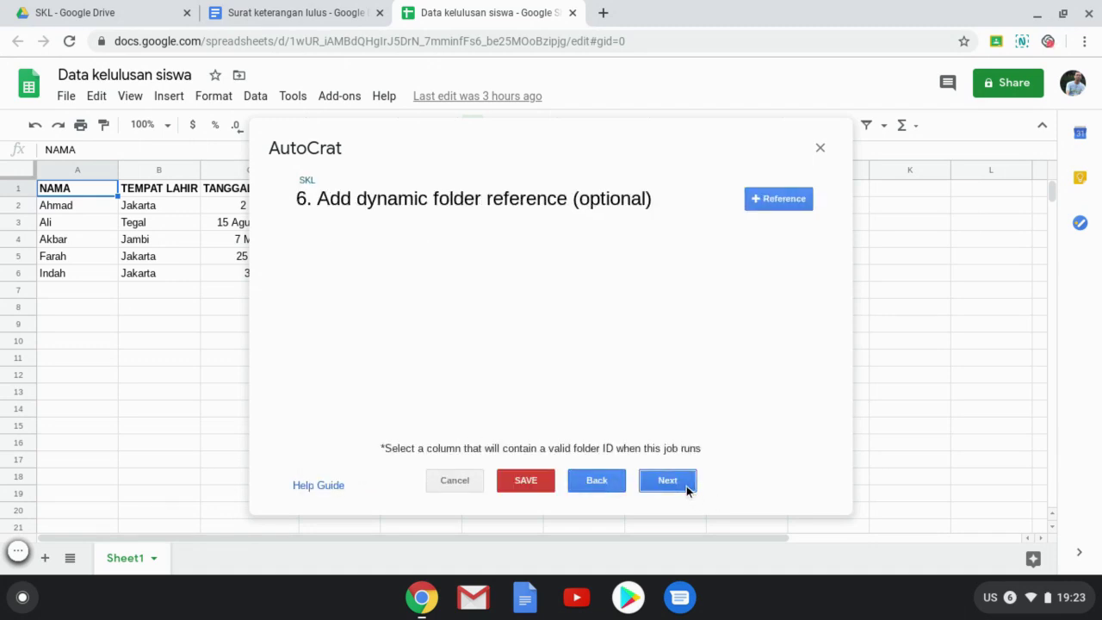
click(686, 486)
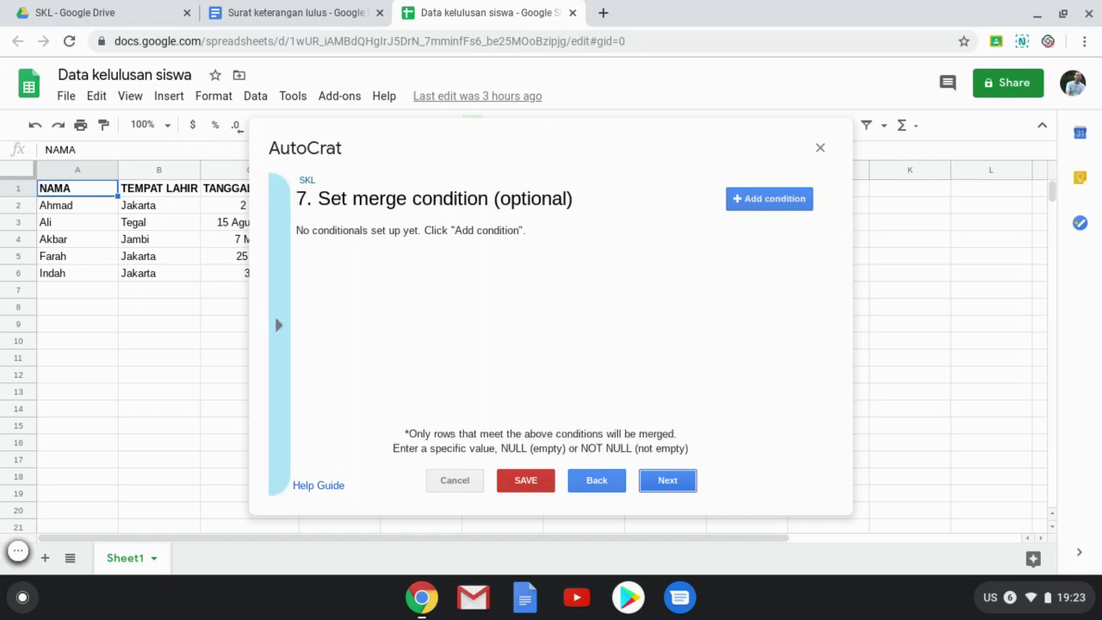
click(676, 482)
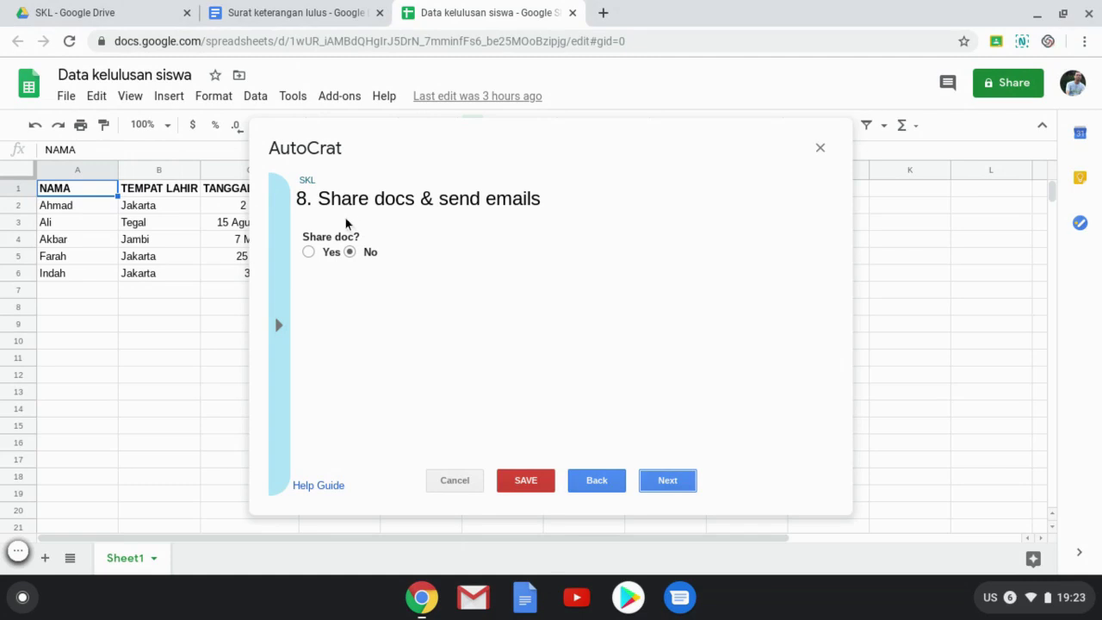
click(318, 253)
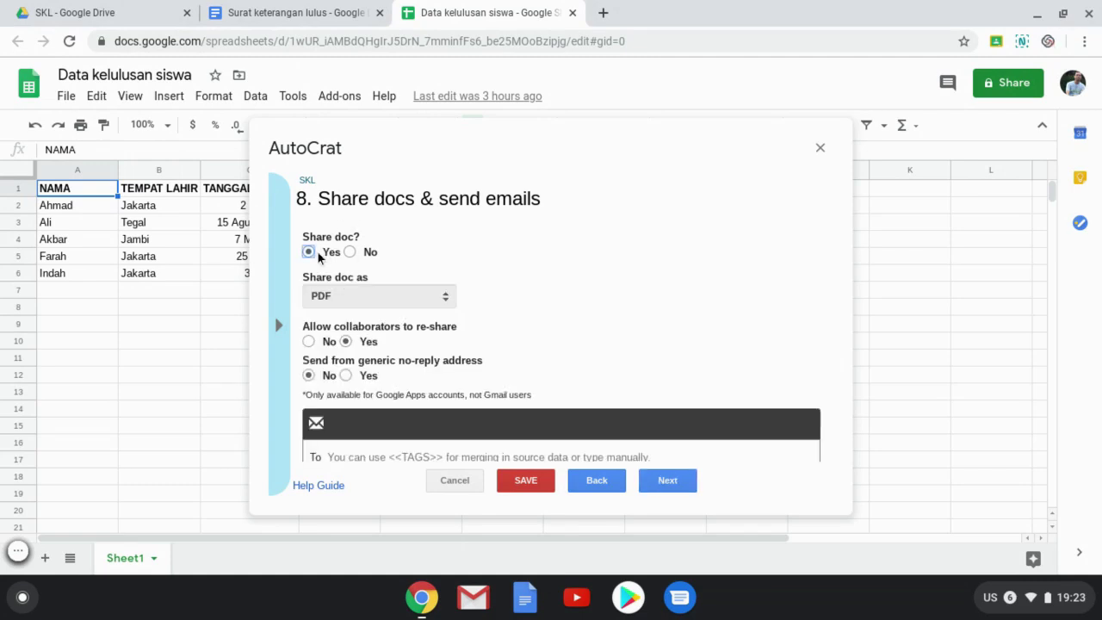
Step: Address the sharing email to the <<EMAIL>> tag and set its subject to SKL
scroll(482, 357, down, 3)
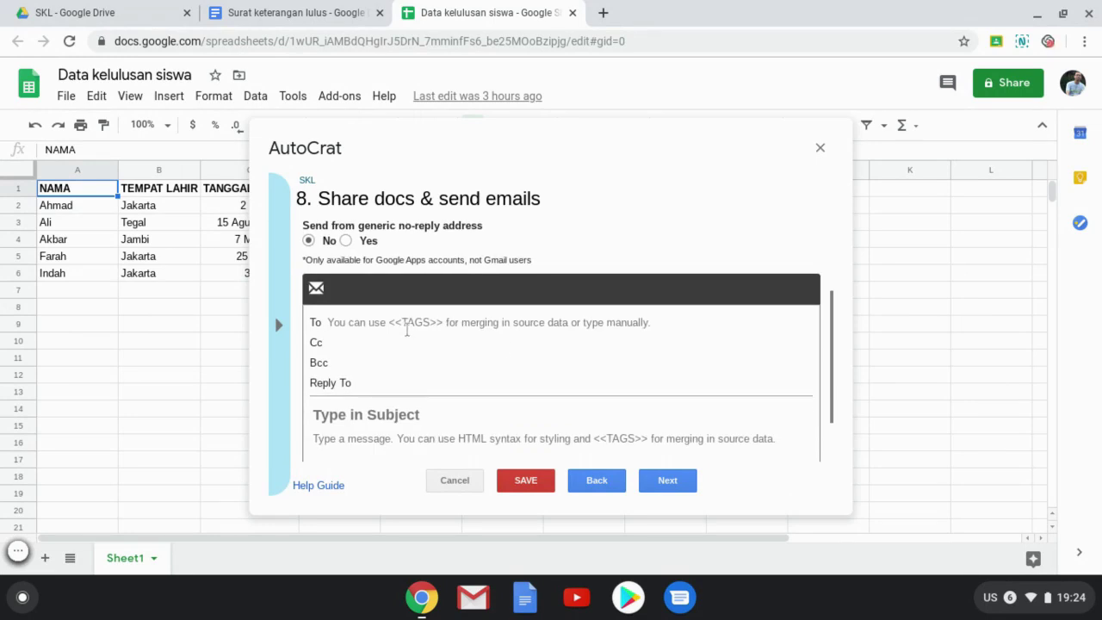
click(406, 327)
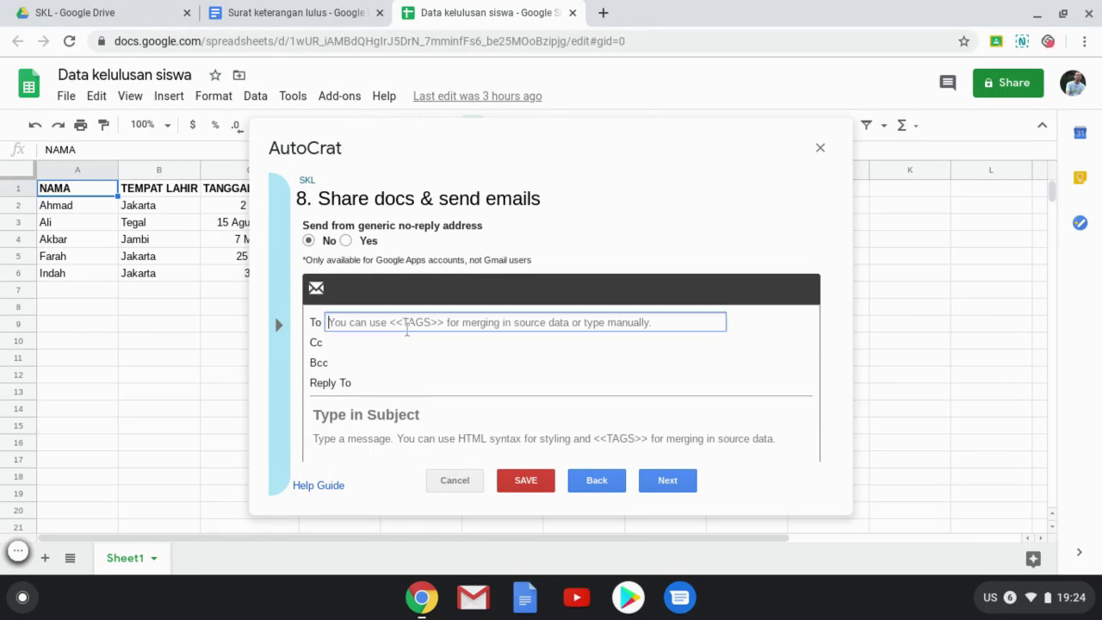
text(<<EM)
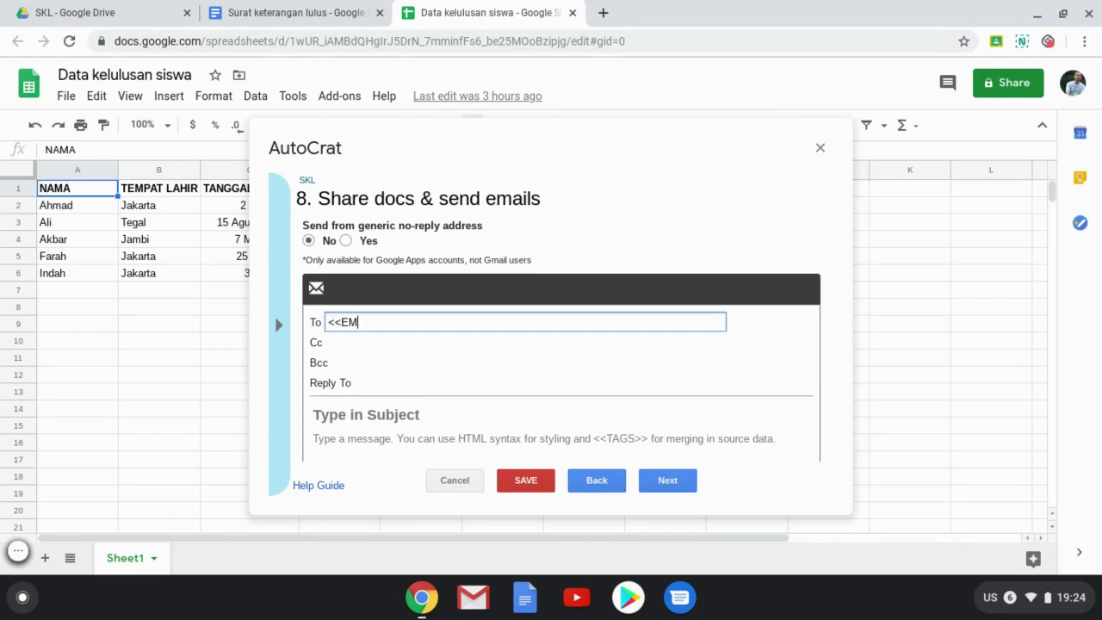
text(AIL>>)
scroll(560, 336, down, 1)
click(511, 345)
text(SKL)
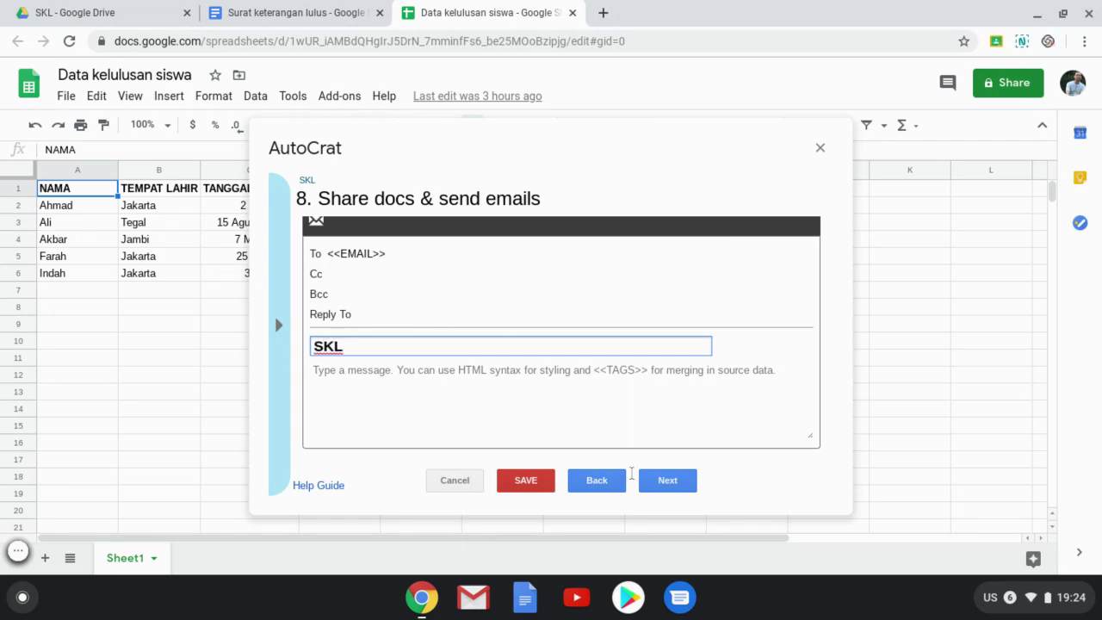
Step: Continue to the job triggers, set the form trigger to Yes and save the merge job
click(664, 480)
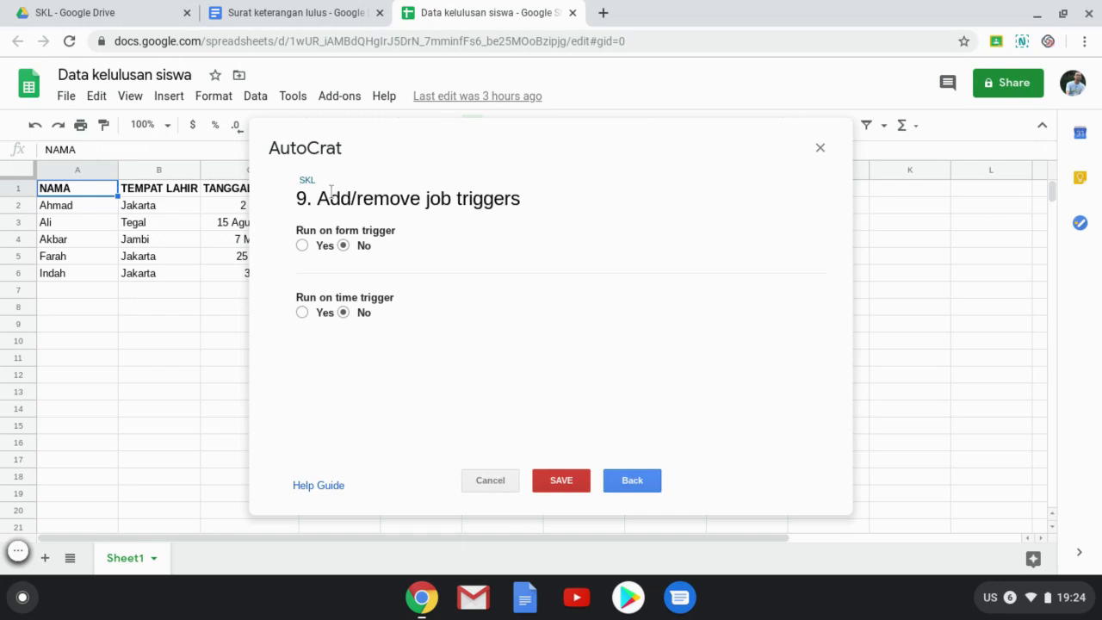
click(303, 245)
click(579, 479)
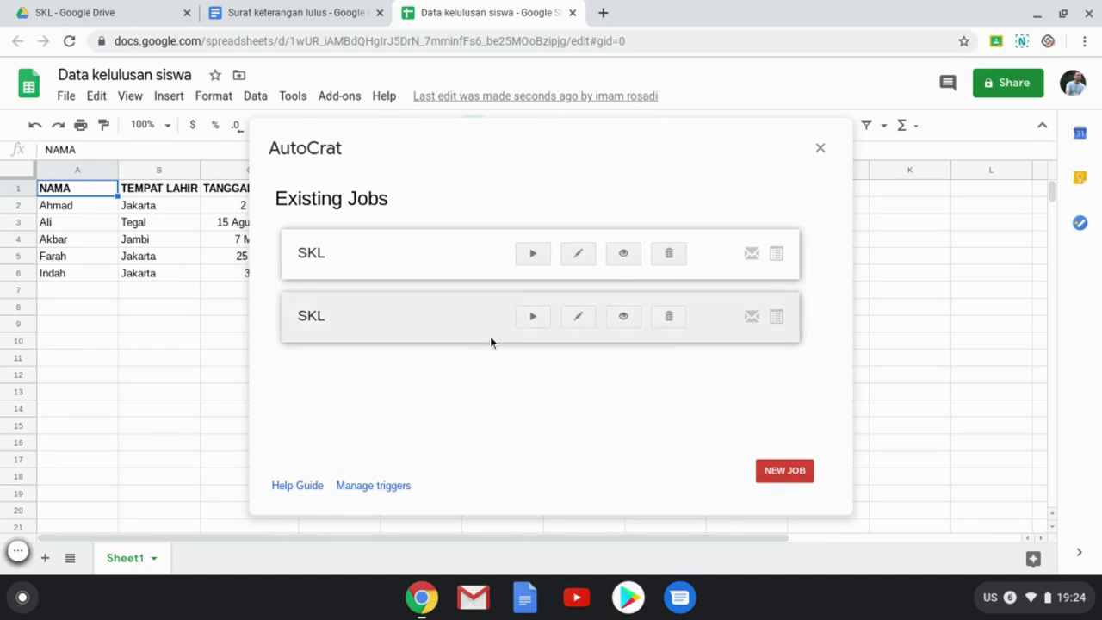
Step: Run the first SKL job in the existing jobs list and close AutoCrat once the merge finishes
click(534, 255)
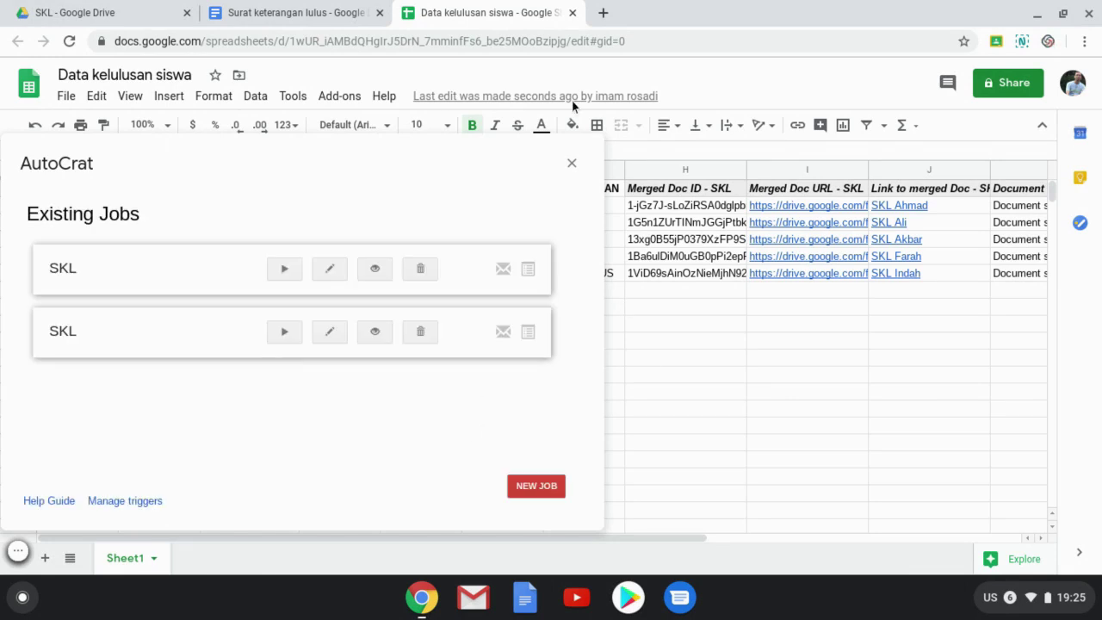
click(572, 164)
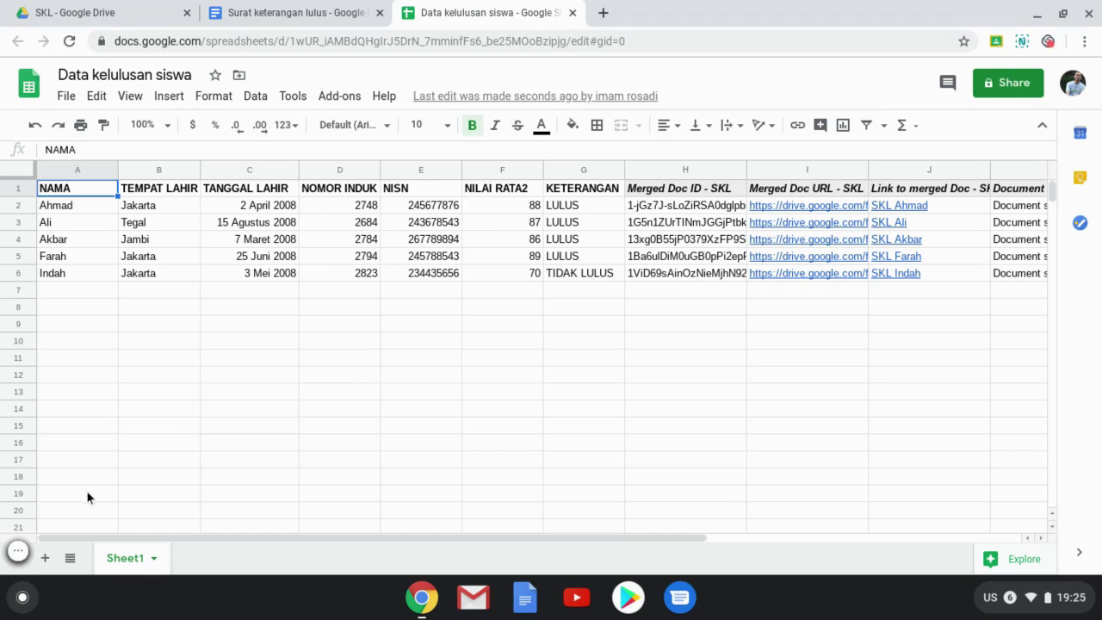
click(19, 552)
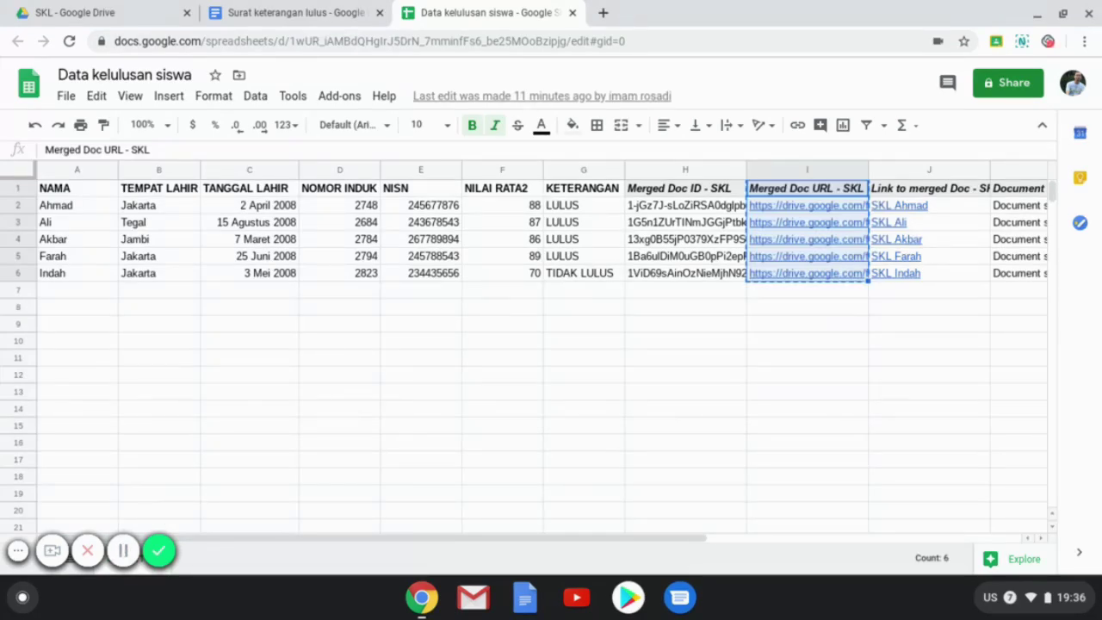
Step: Switch to the SKL folder in Google Drive and create a new Google Sheets spreadsheet in it
click(109, 11)
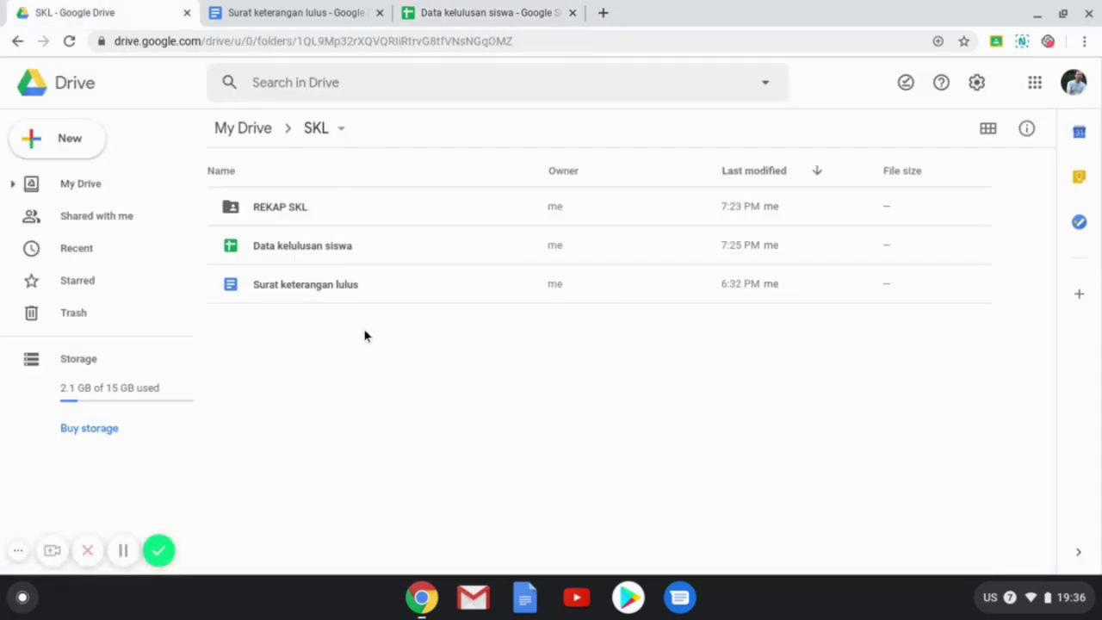
right_click(574, 323)
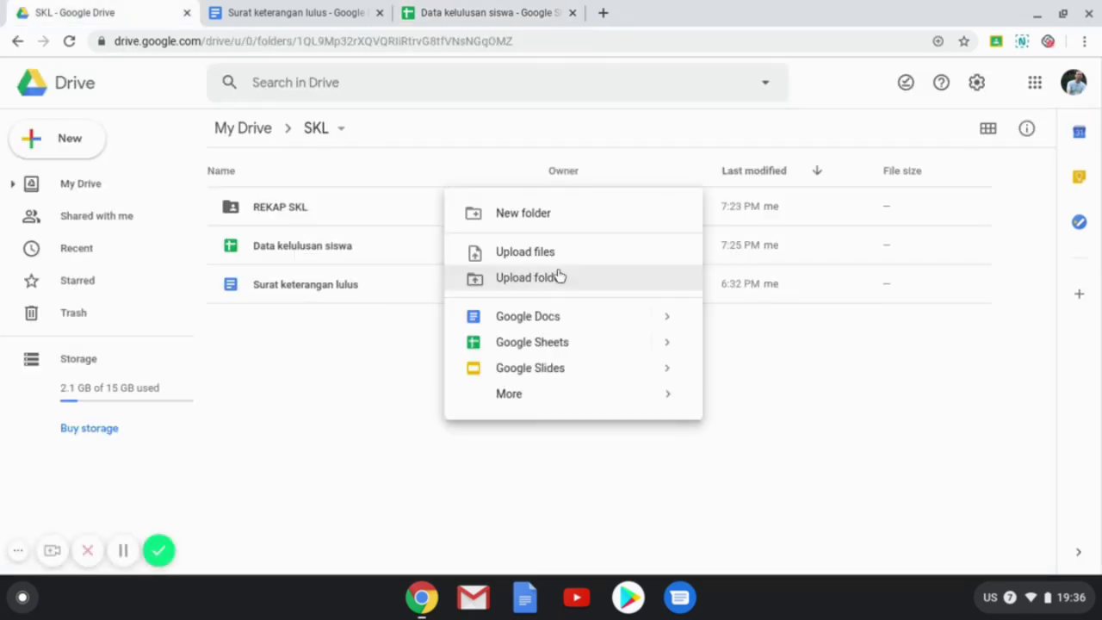
click(557, 352)
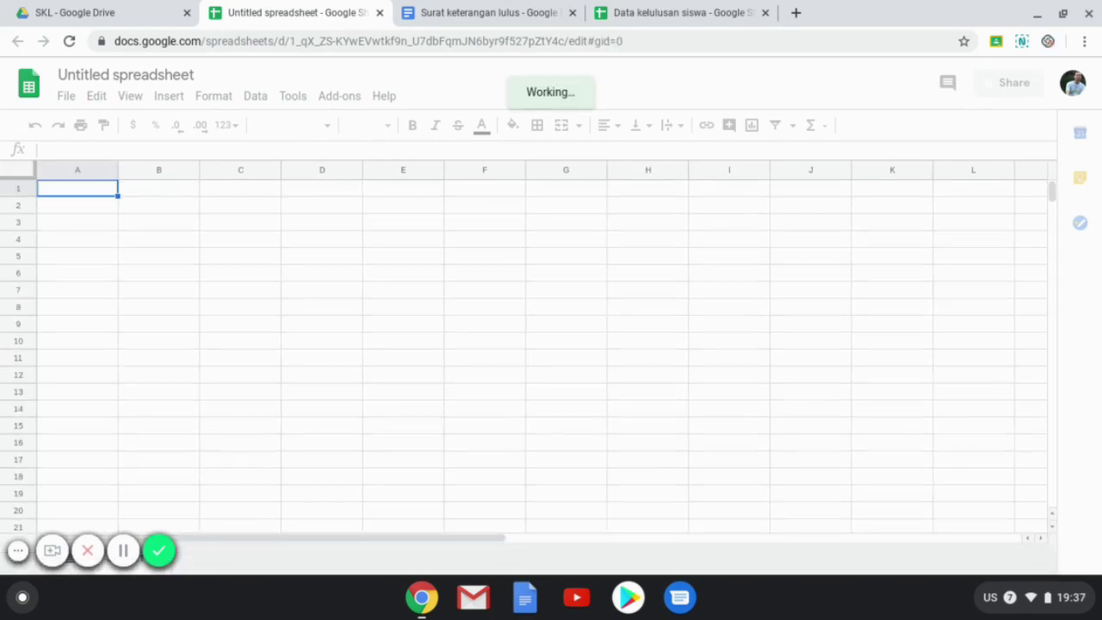
Step: Rename the new untitled spreadsheet as Data WA
click(119, 75)
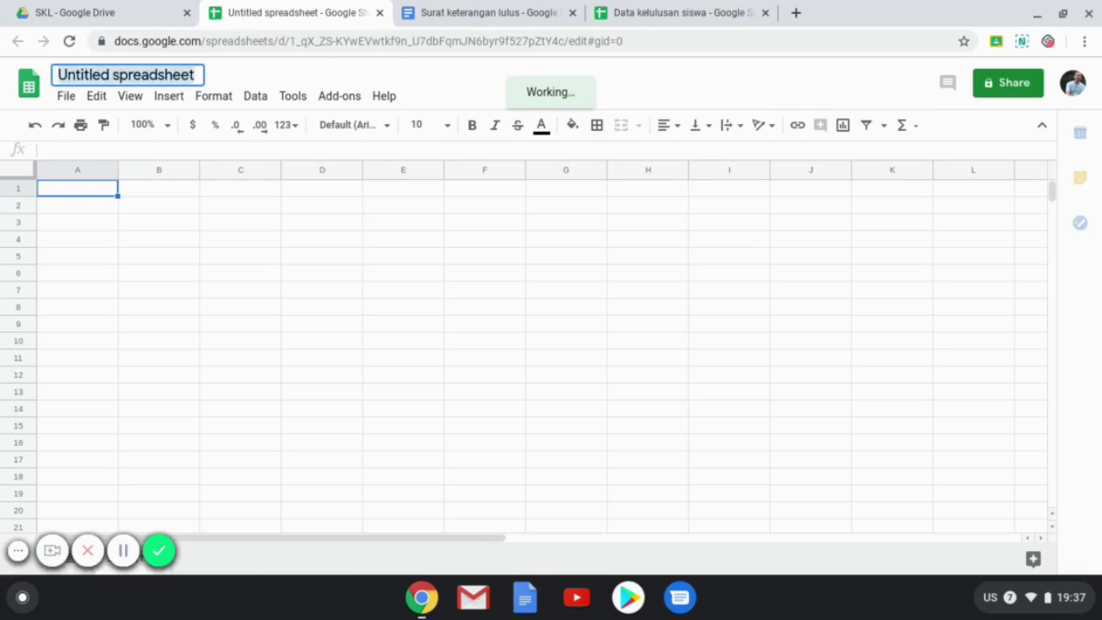
text(D)
text(af)
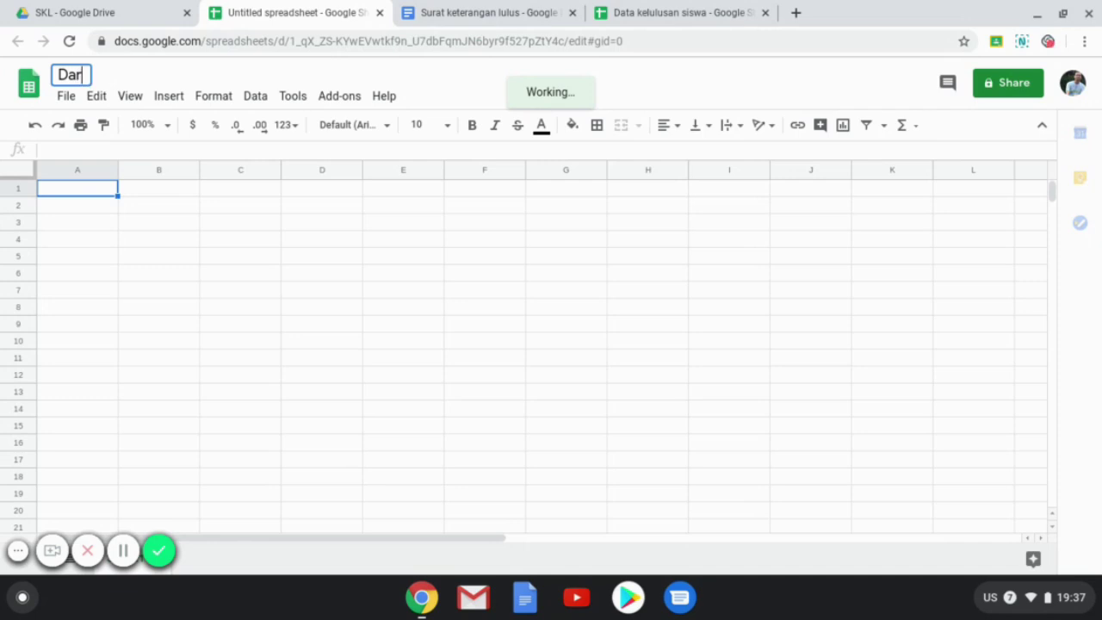
key(BackSpace)
text(ta)
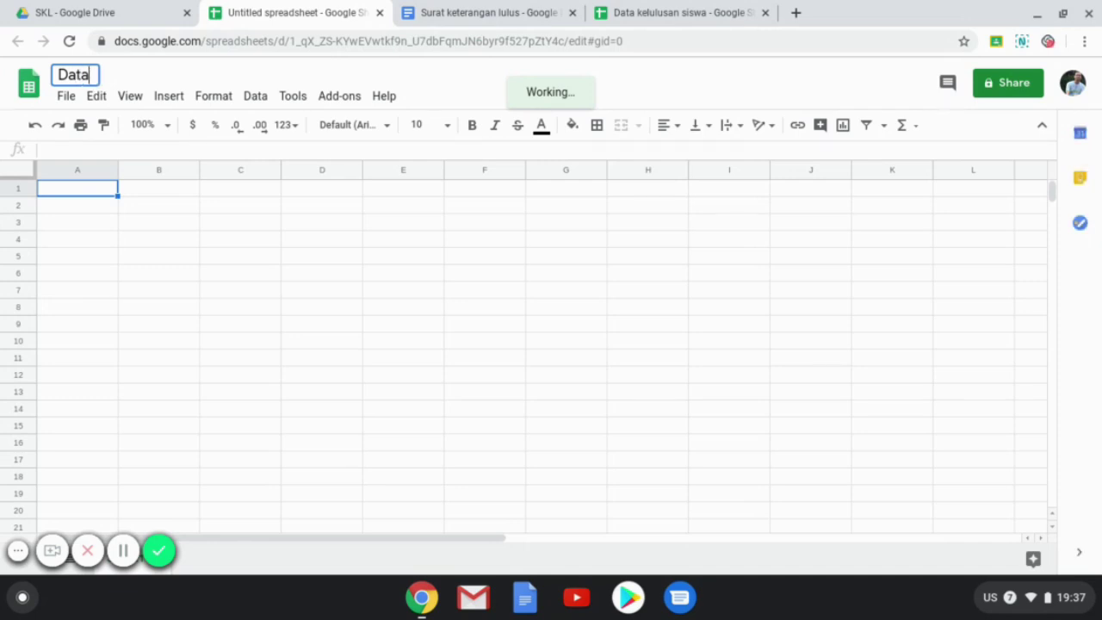
text( WA)
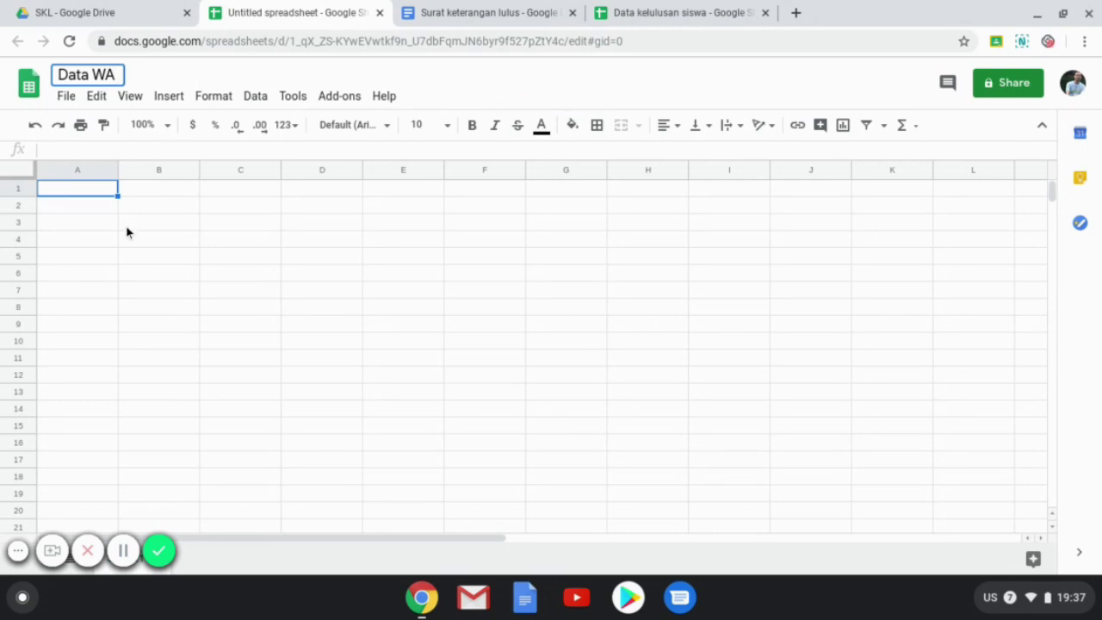
click(125, 225)
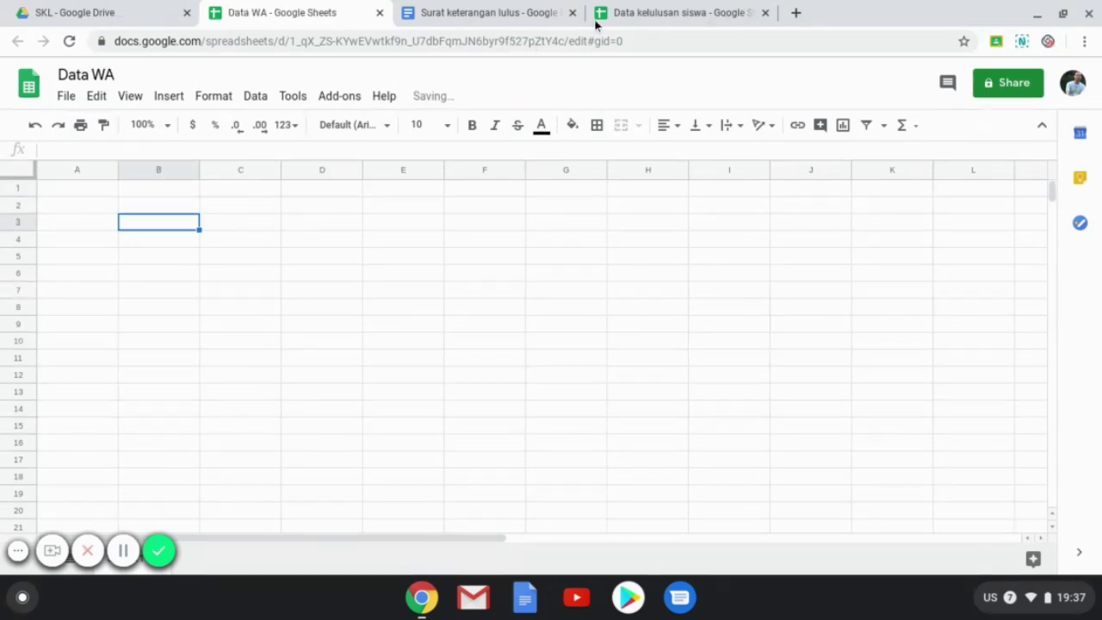
Step: Copy the NISN column with its header and all five student rows from the Data kelulusan siswa spreadsheet
click(637, 14)
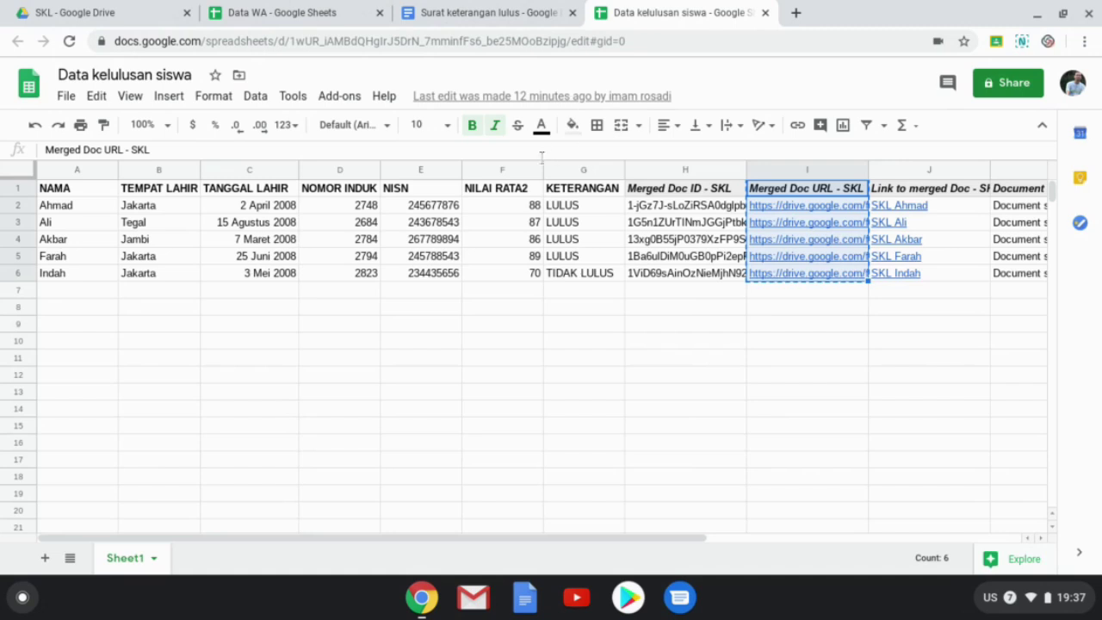
click(443, 186)
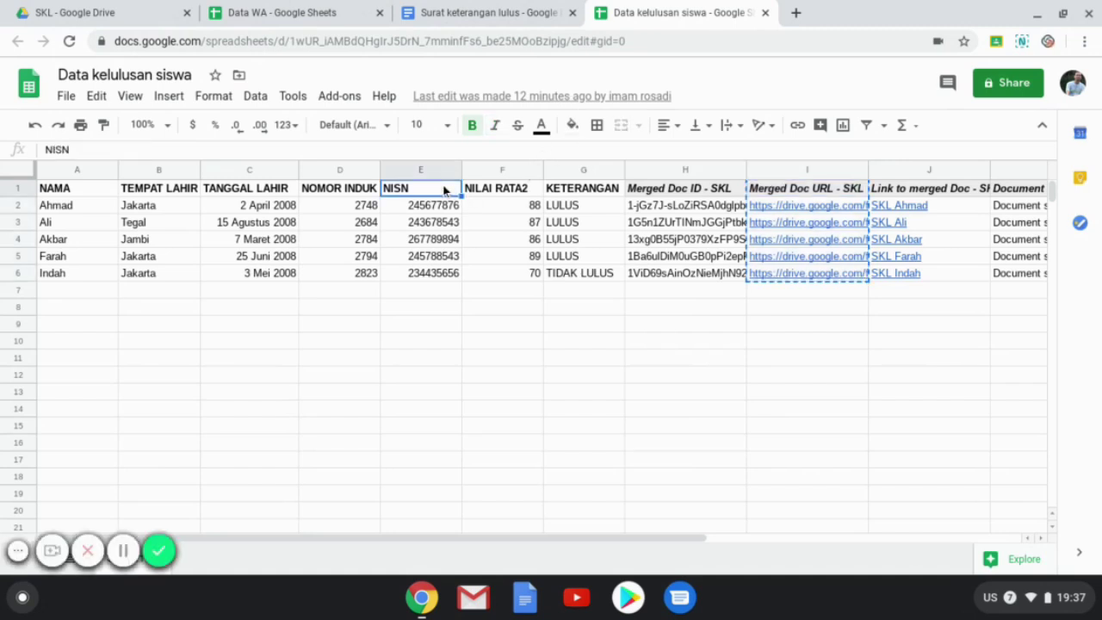
key(shift+Down)
key(shift+Down)
key(shift+Down)
key(shift+Down)
key(shift+Down)
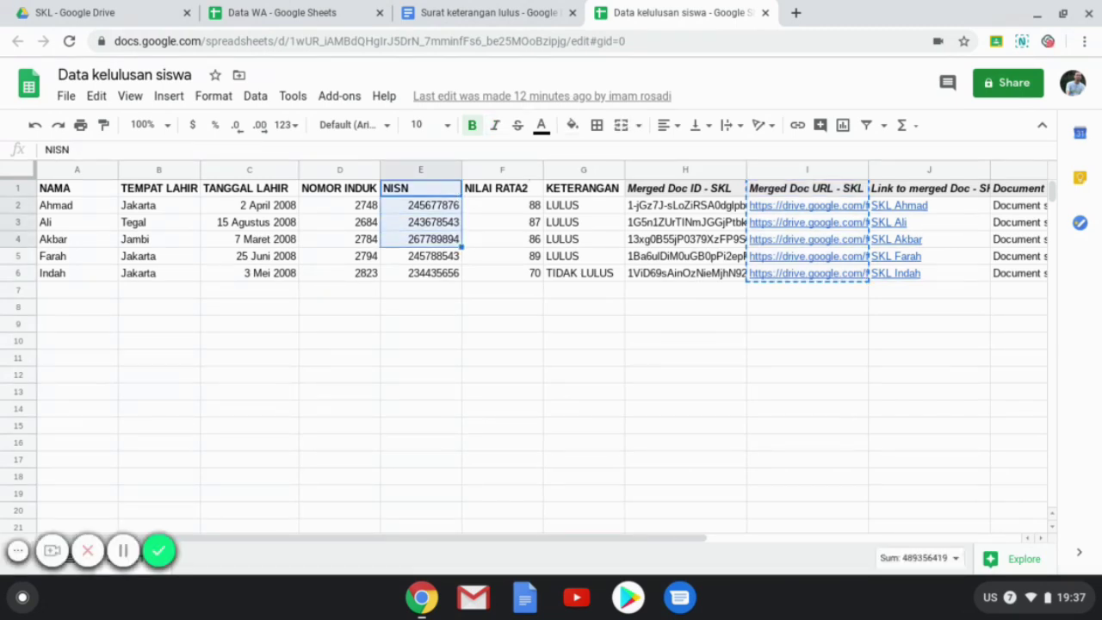
key(ctrl+c)
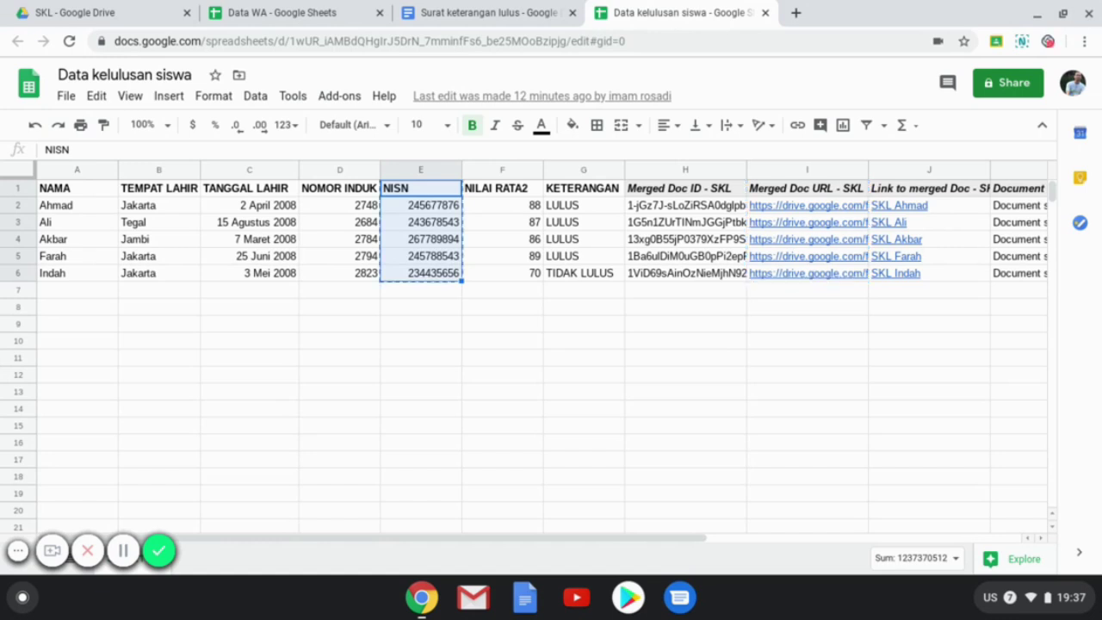
Step: Paste the copied NISN column into the Data WA spreadsheet starting at cell A1
click(325, 12)
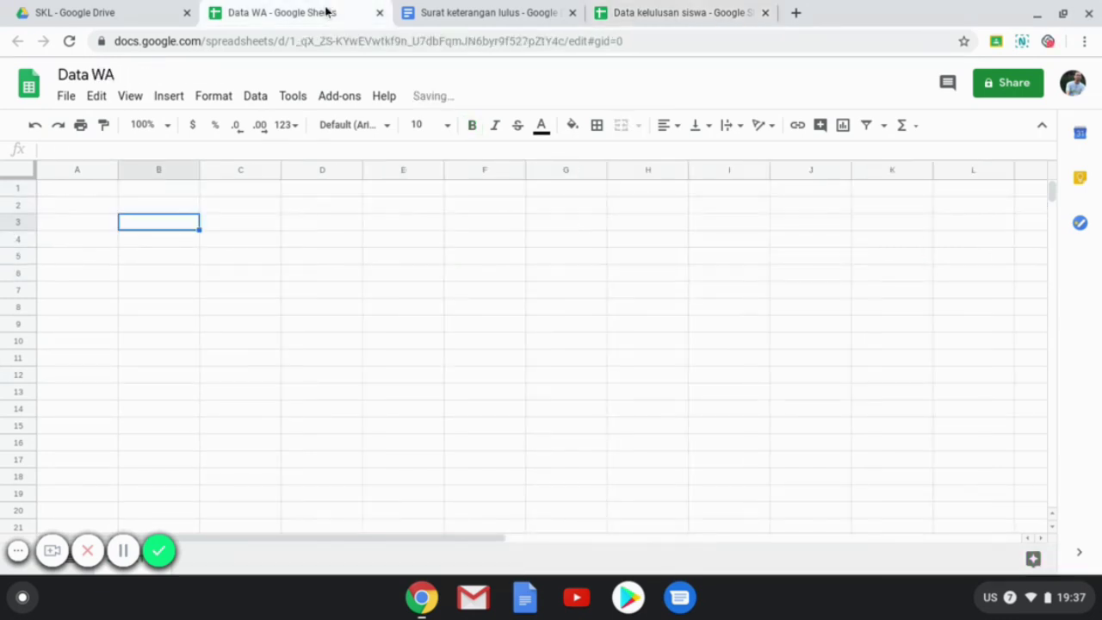
click(89, 188)
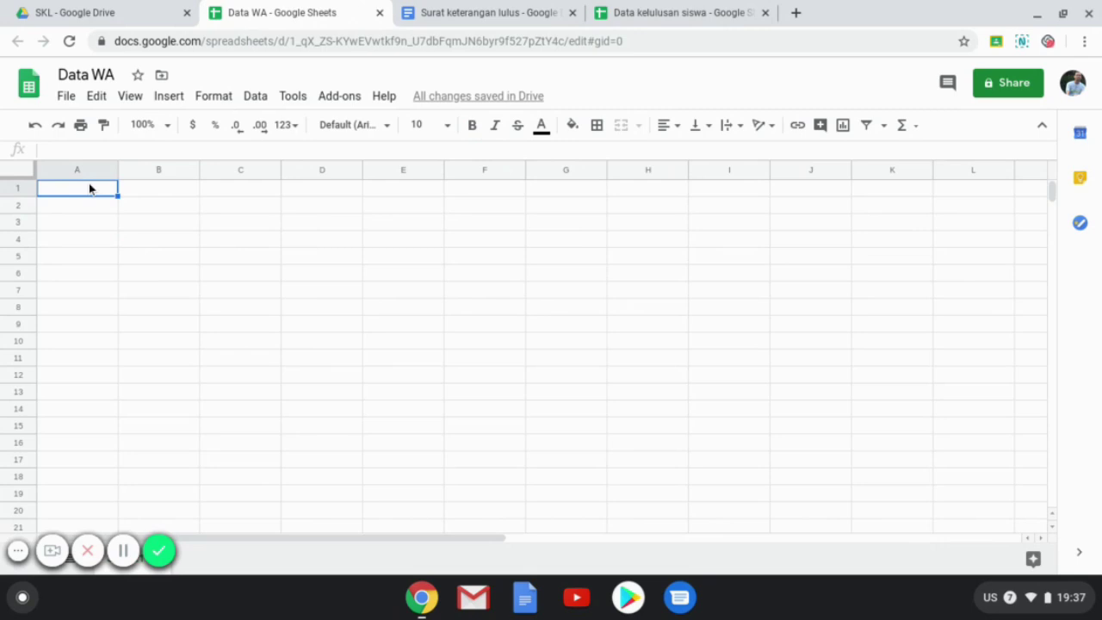
key(ctrl+v)
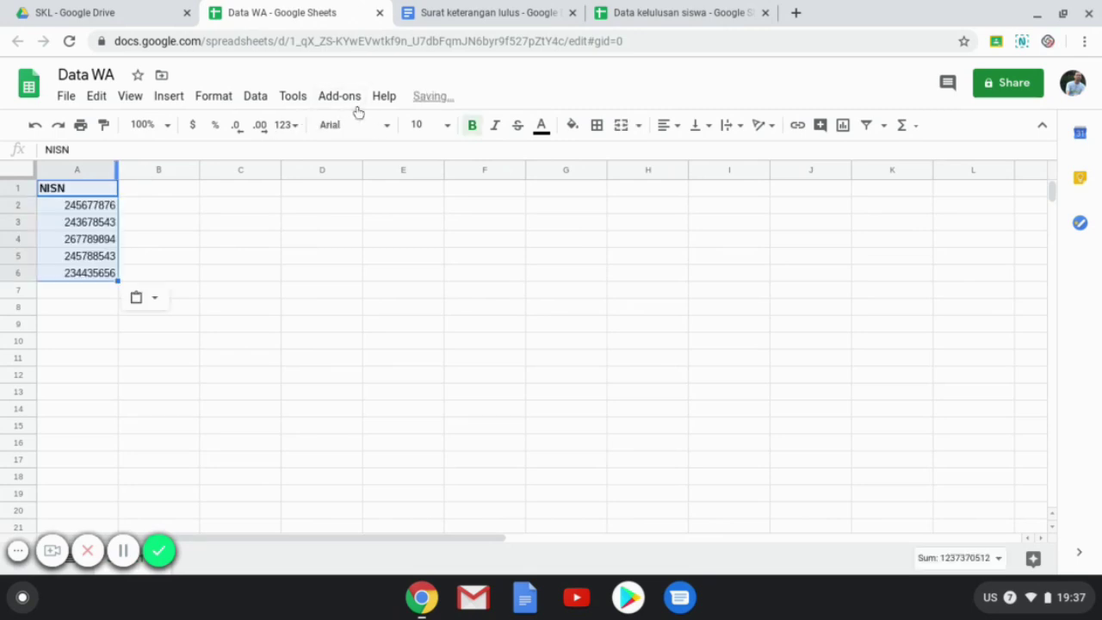
Step: Copy the Merged Doc URL - SKL column, header and all five links, from the Data kelulusan siswa spreadsheet
click(653, 7)
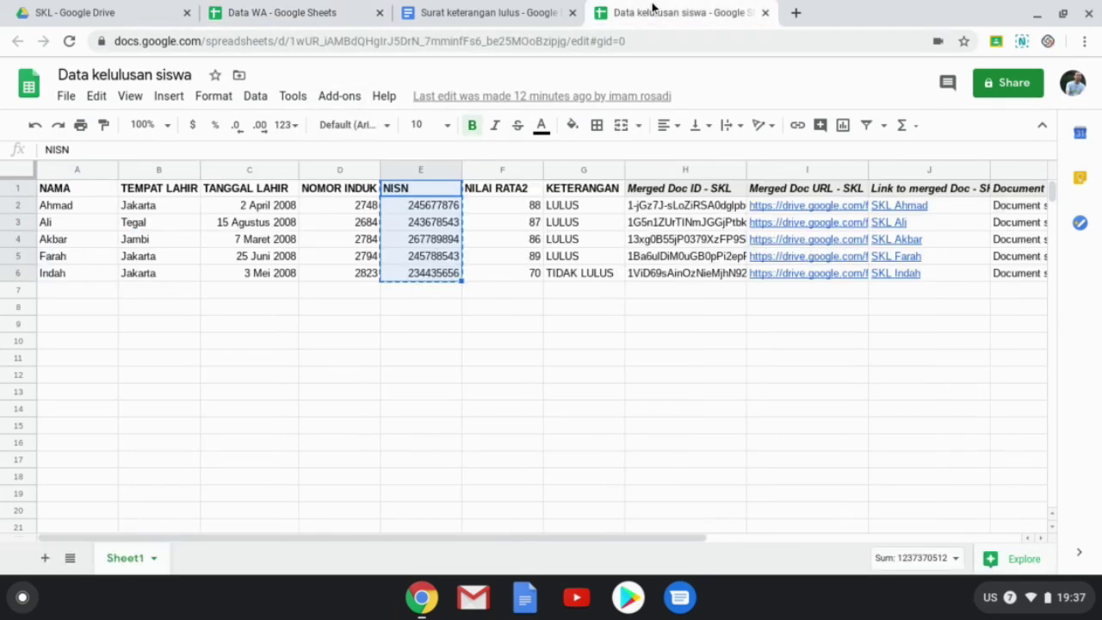
click(802, 189)
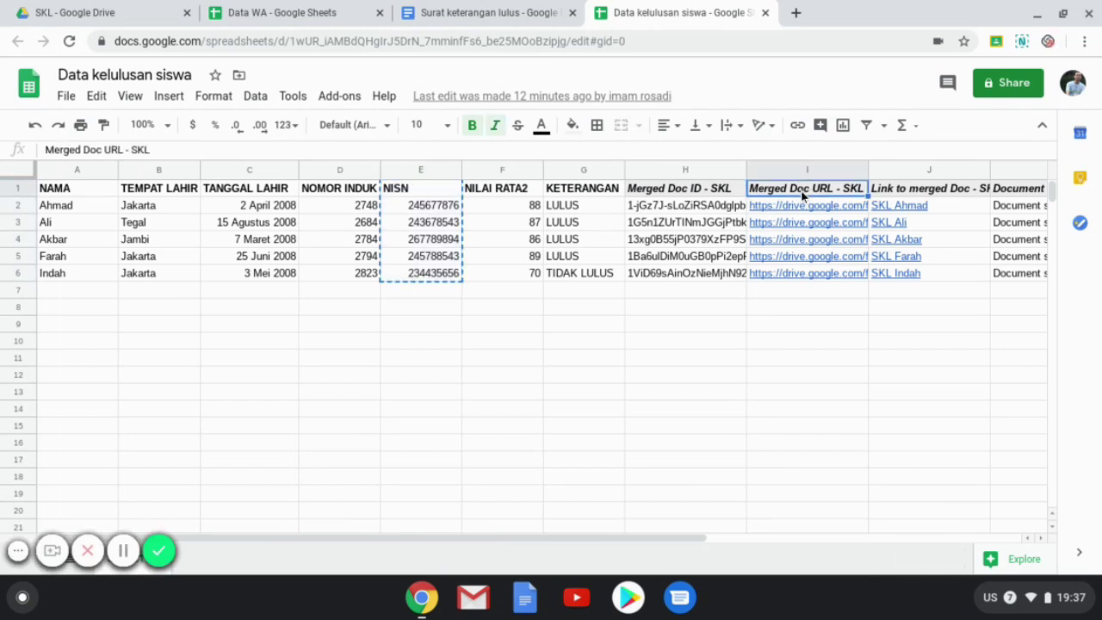
key(shift+Down)
key(shift+Down)
key(shift+Down)
key(shift+Down)
key(shift+Down)
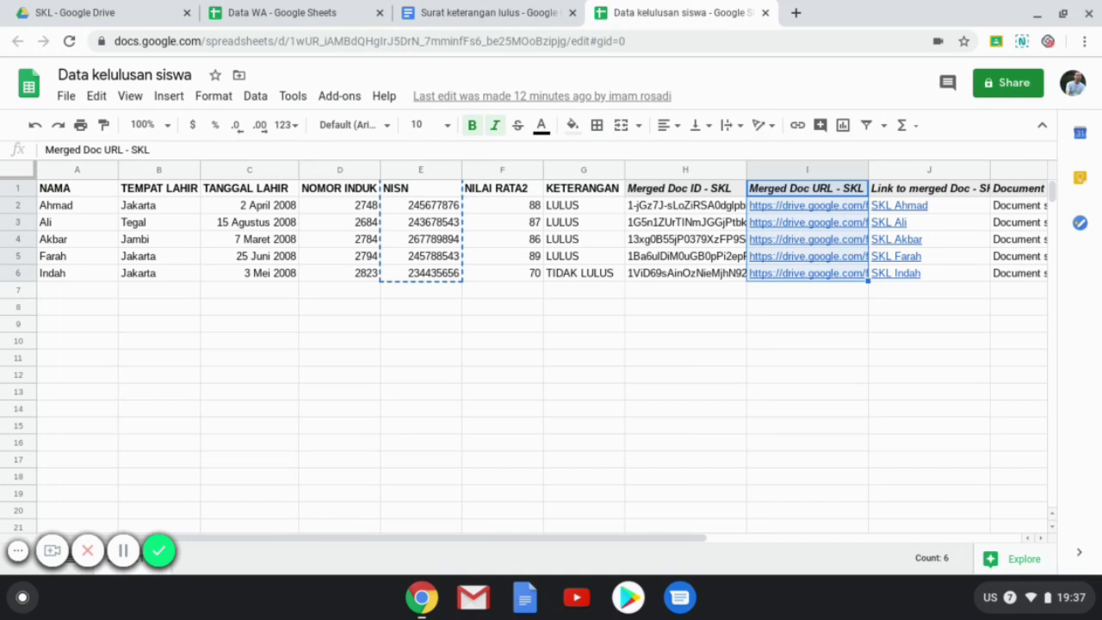
key(ctrl+c)
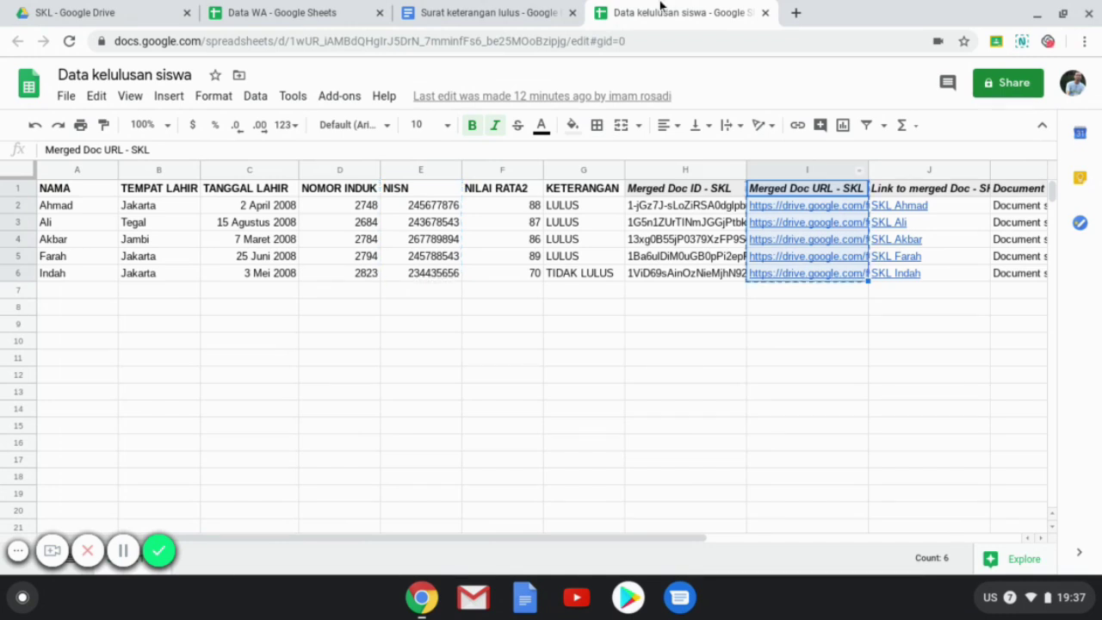
Step: Paste the copied document URLs beside the NISN values in Data WA, starting at cell B1
click(242, 13)
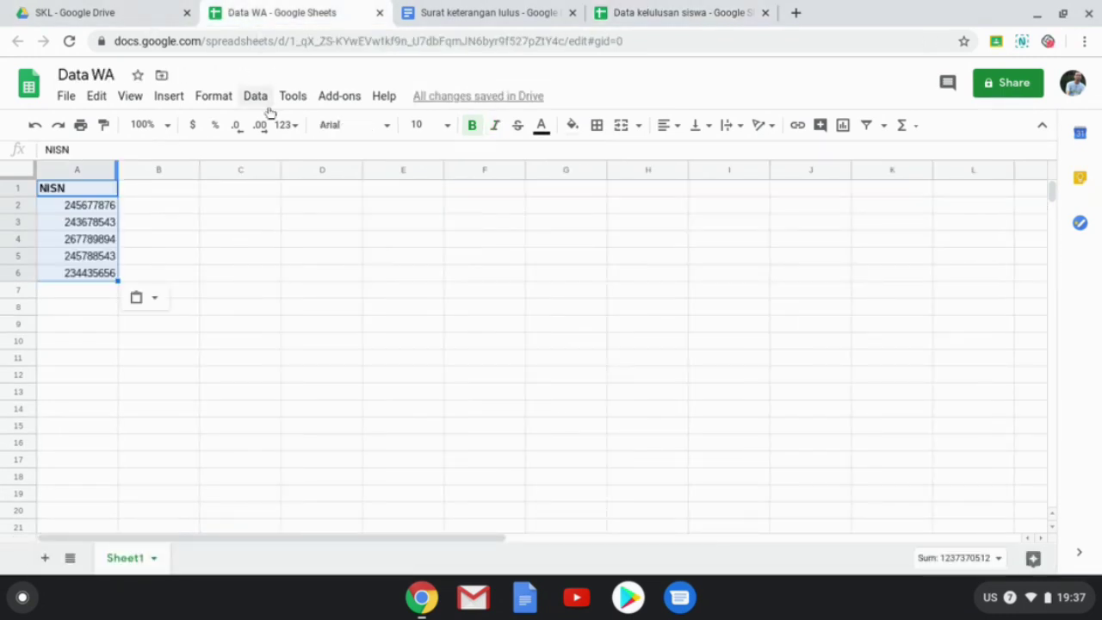
click(170, 189)
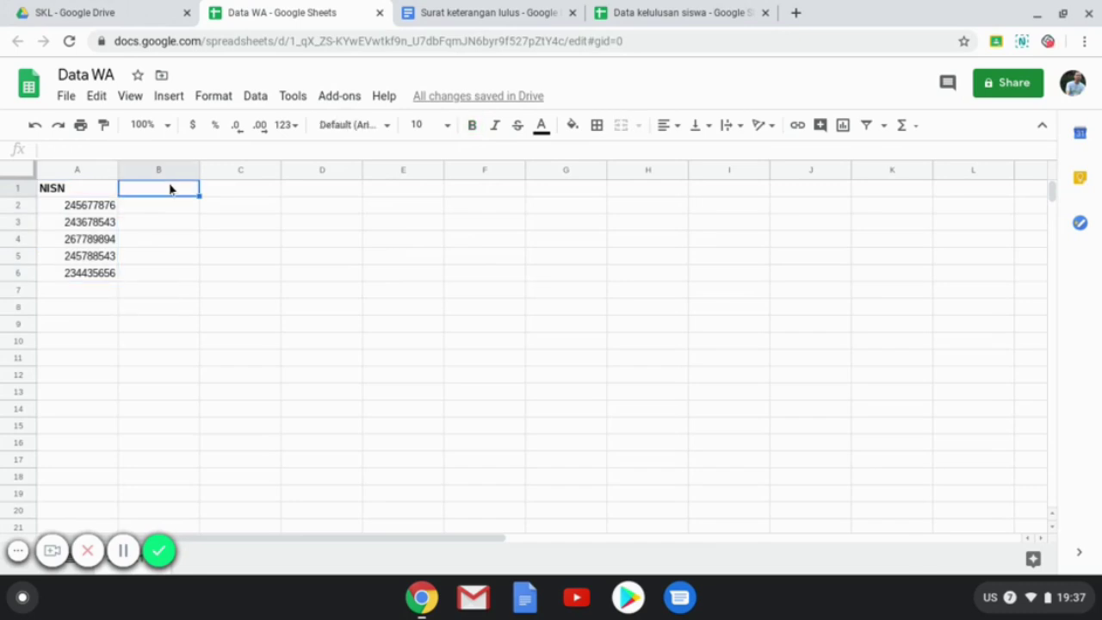
key(ctrl+v)
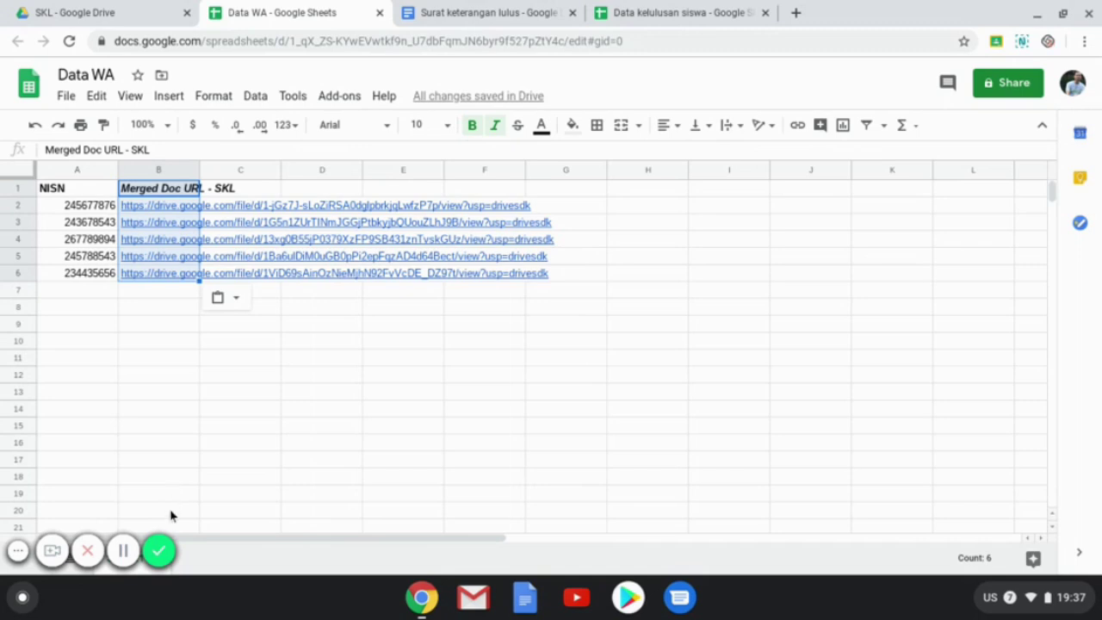
click(159, 550)
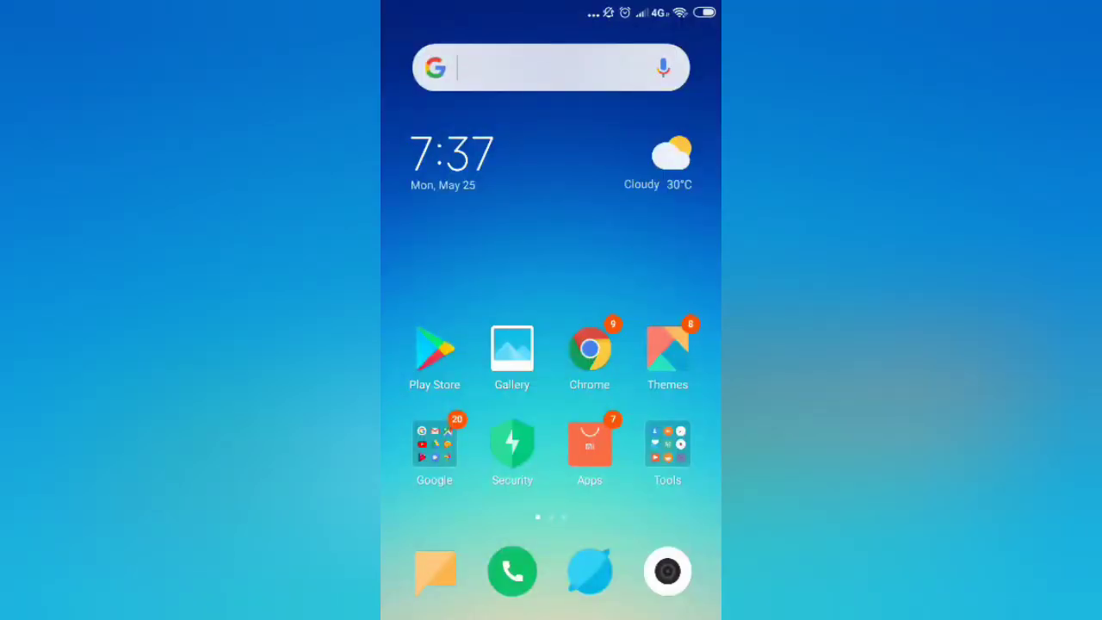
Step: Search the phone's Play Store for whatsappauto, open WhatsAuto - Reply App and dismiss its battery and rating prompts
click(434, 349)
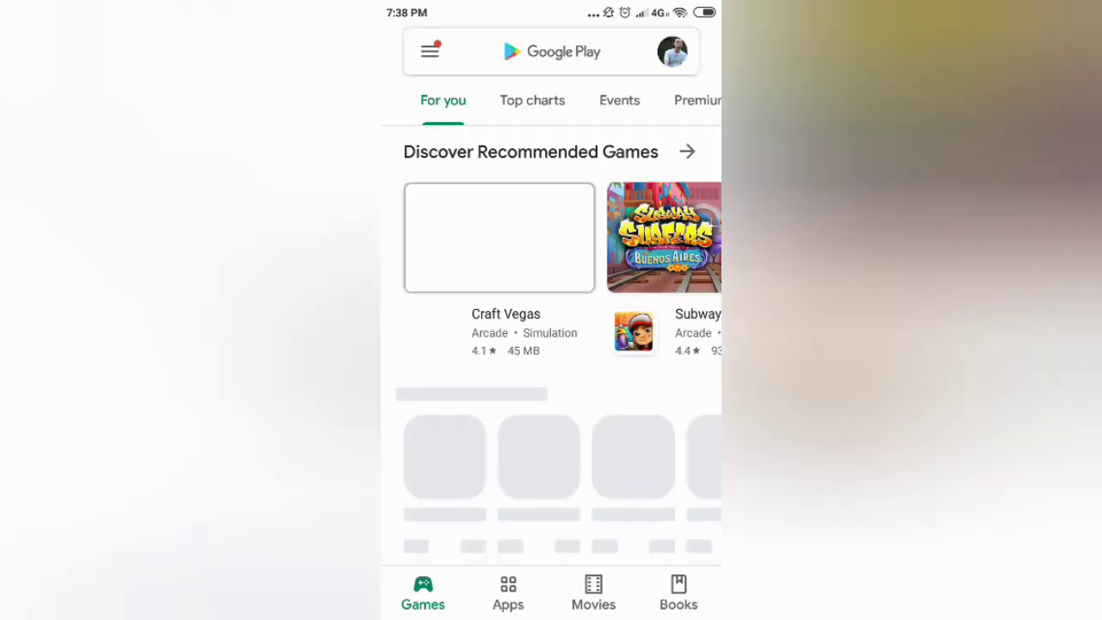
click(551, 52)
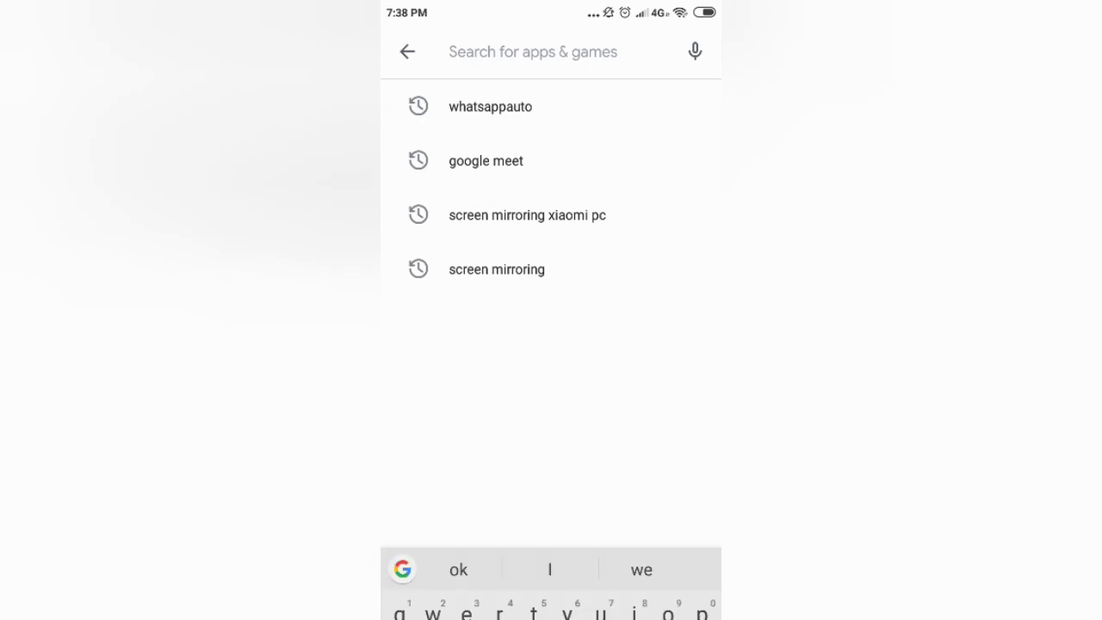
text(wh)
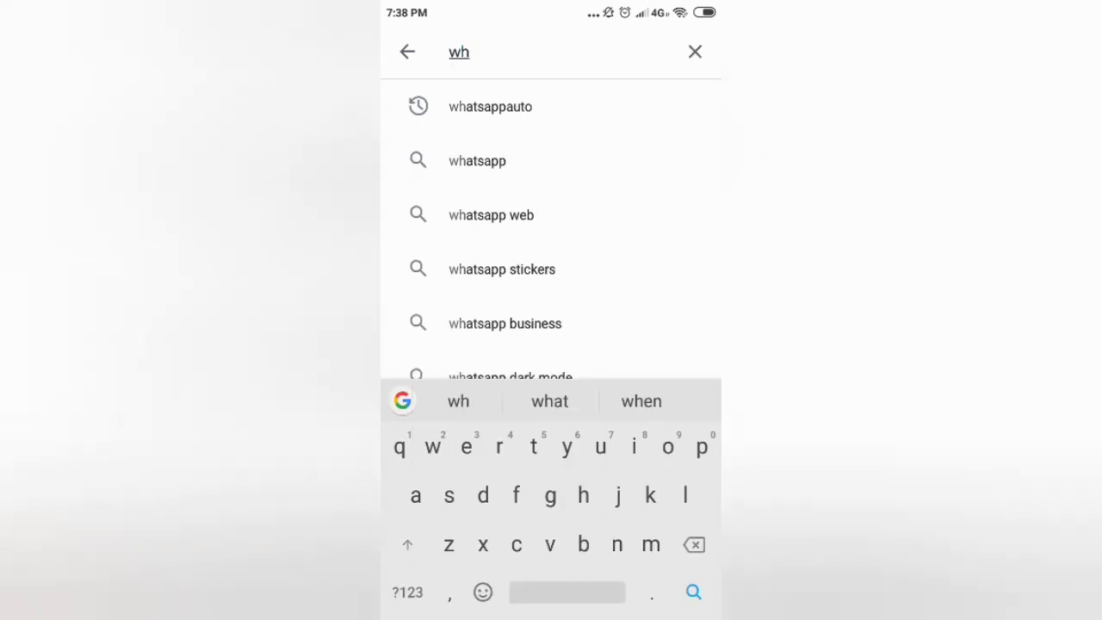
click(490, 106)
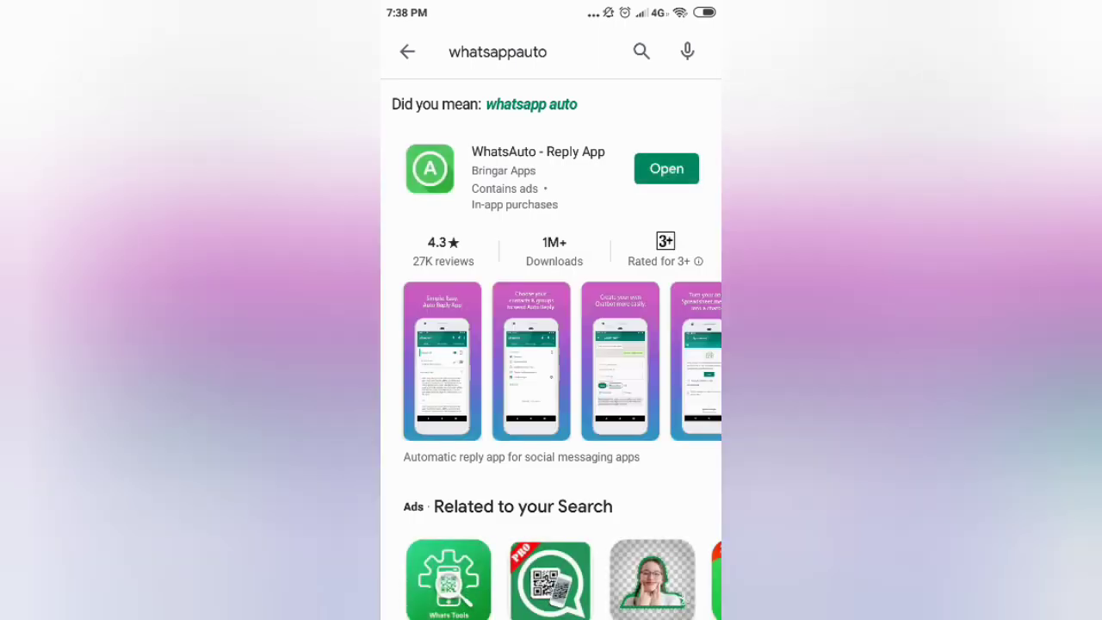
click(667, 169)
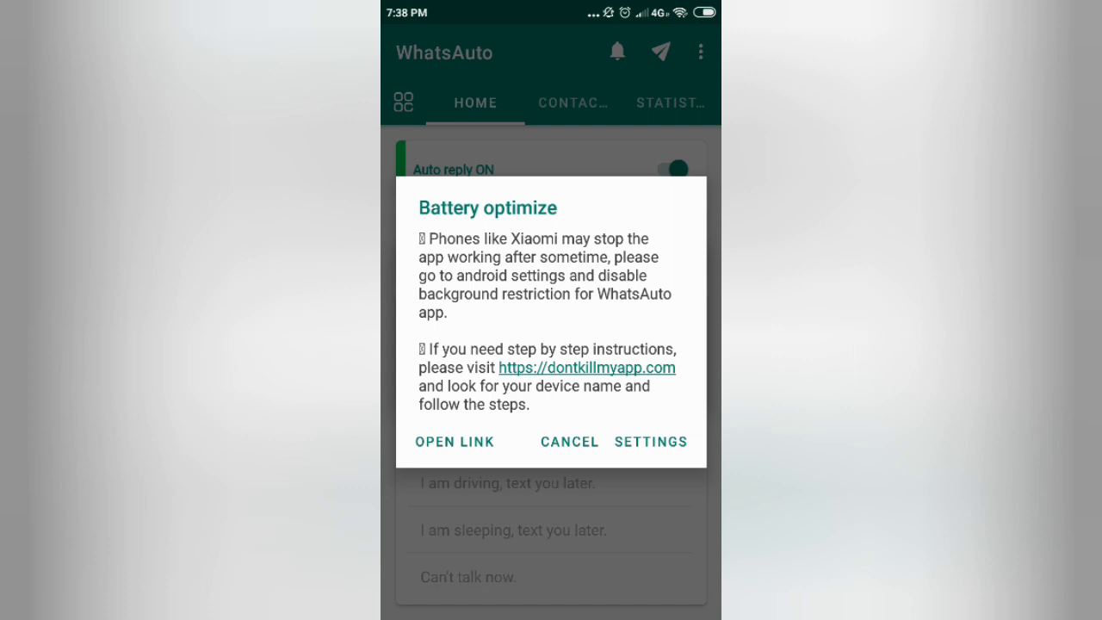
key(Escape)
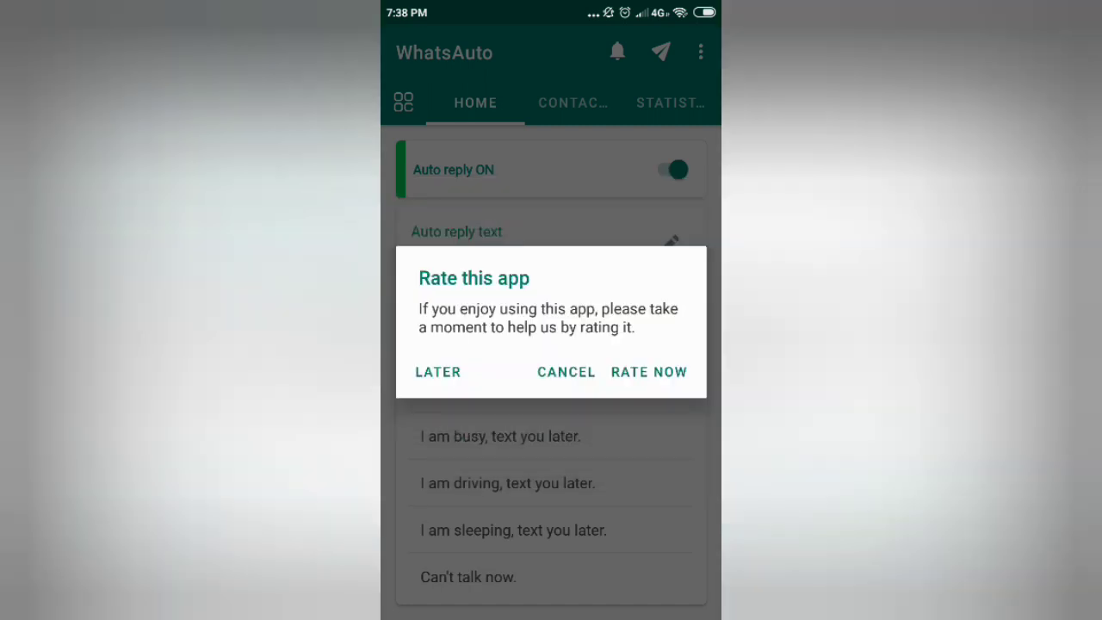
key(Escape)
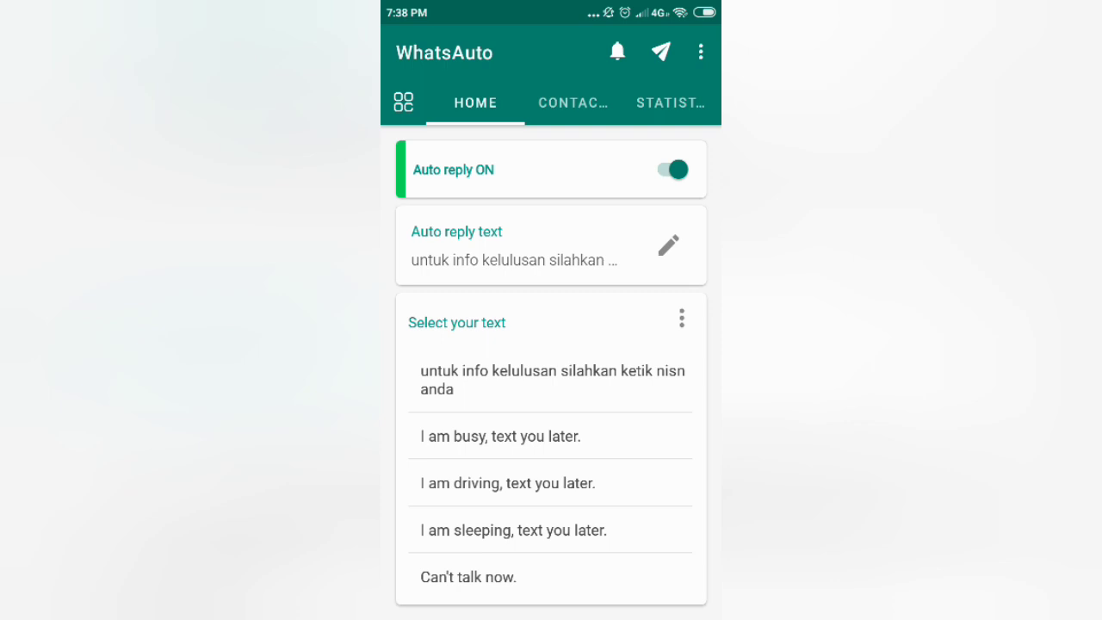
Step: Switch auto reply off and back on, and dismiss the battery optimization prompt
click(672, 170)
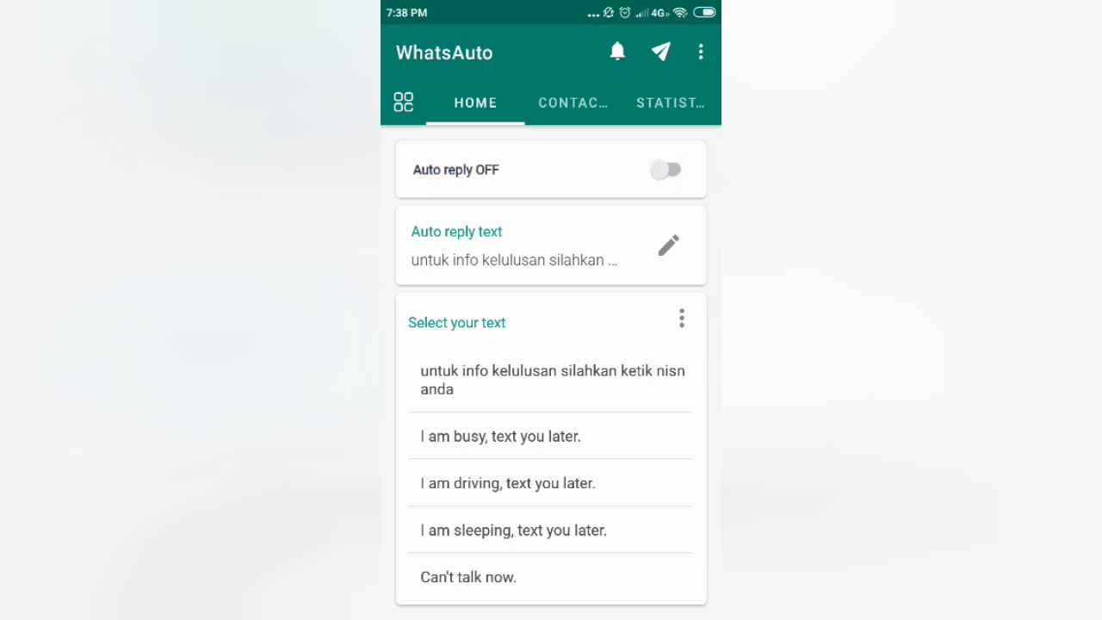
click(665, 170)
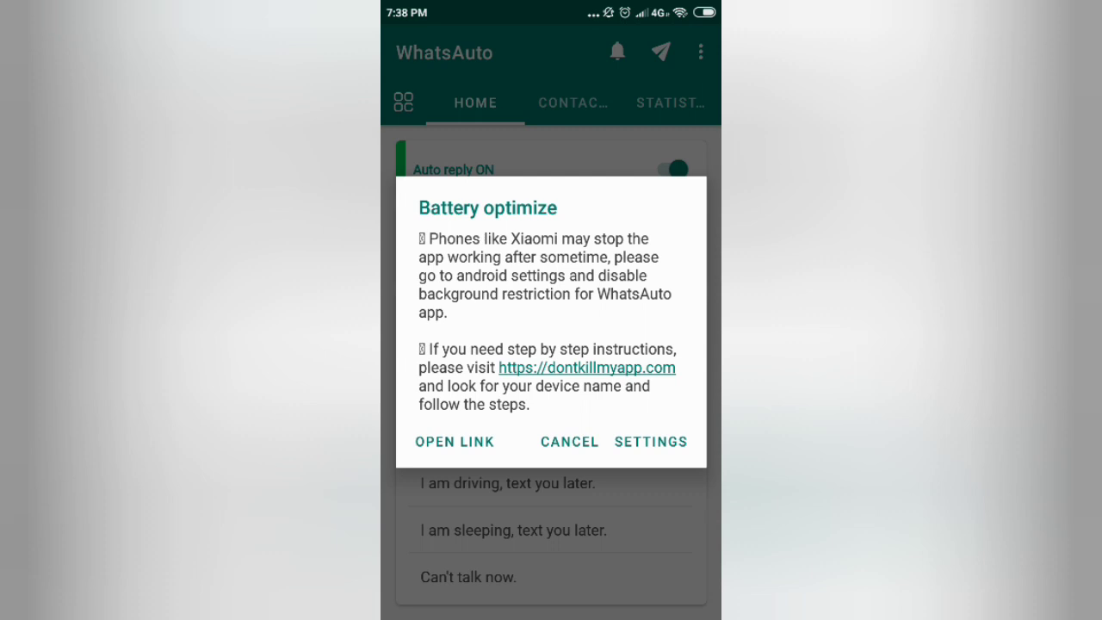
key(Escape)
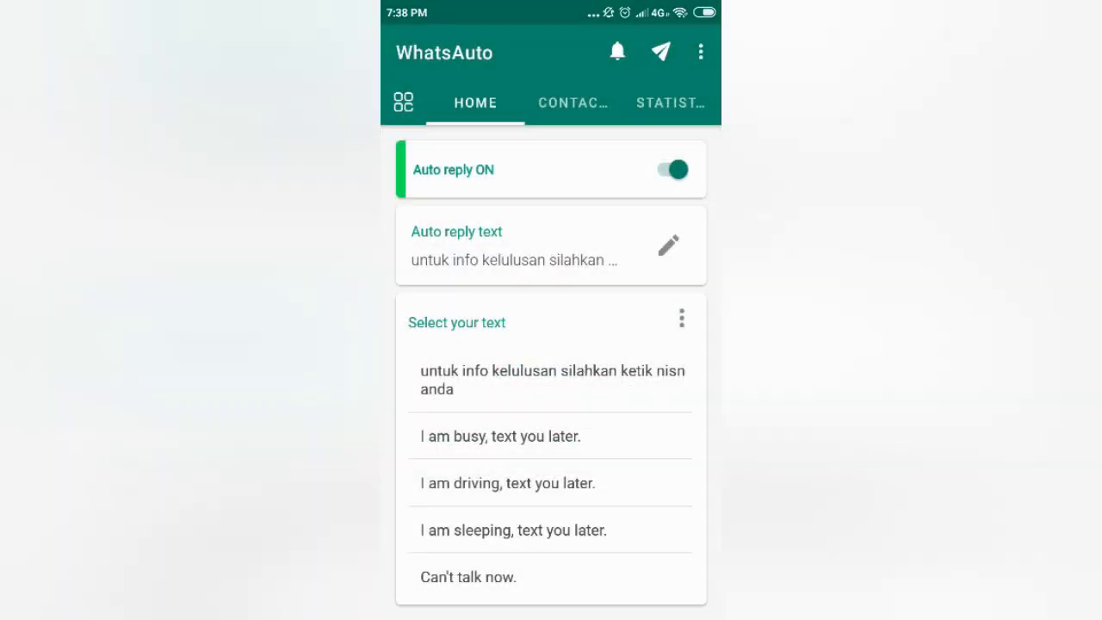
Step: Review the auto reply contact settings and start a sync in the Spreadsheet feature to choose a Google Sheet
click(573, 102)
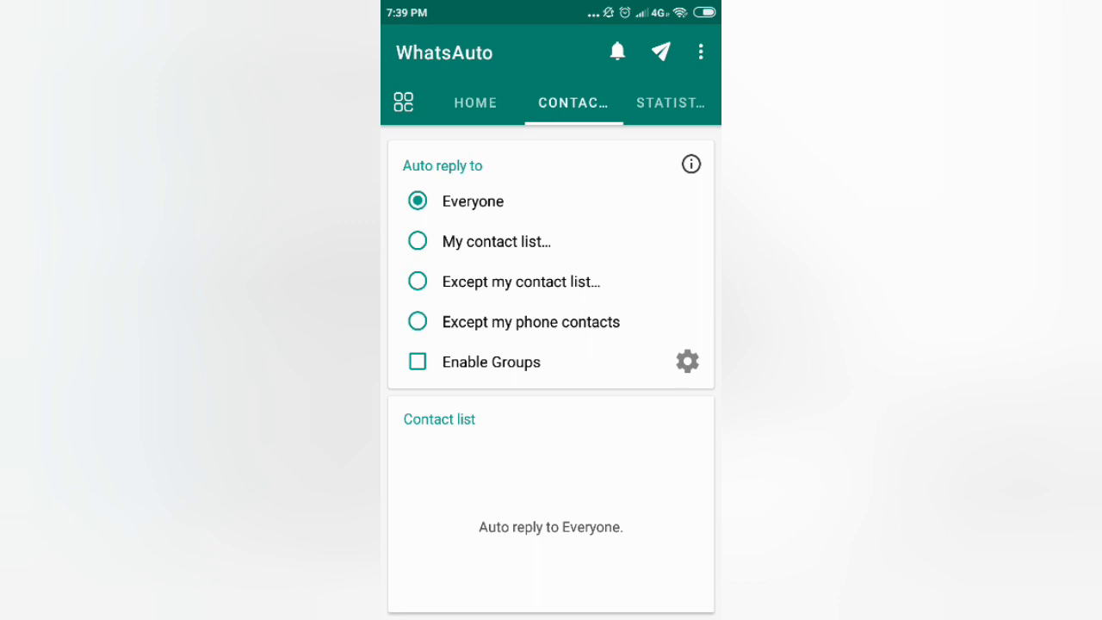
click(403, 102)
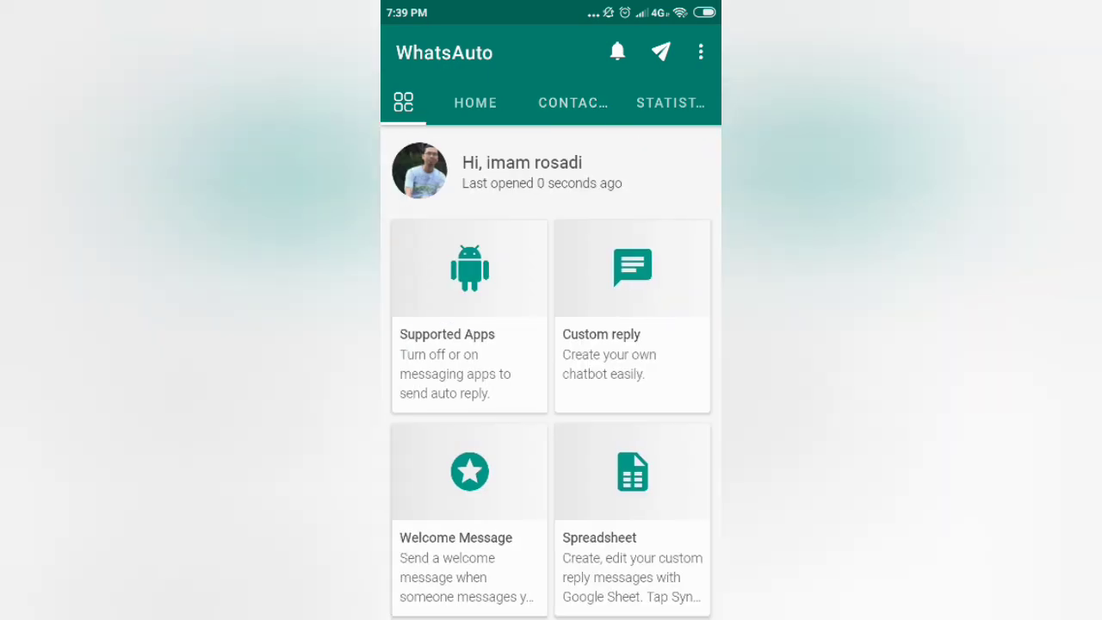
scroll(551, 370, down, 3)
click(633, 357)
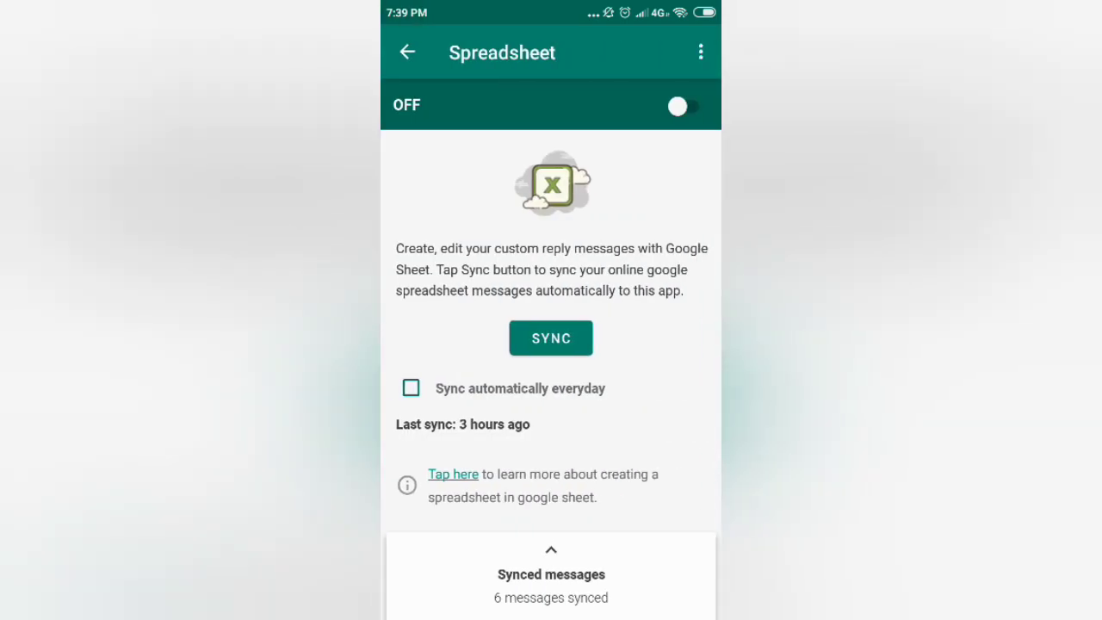
click(551, 338)
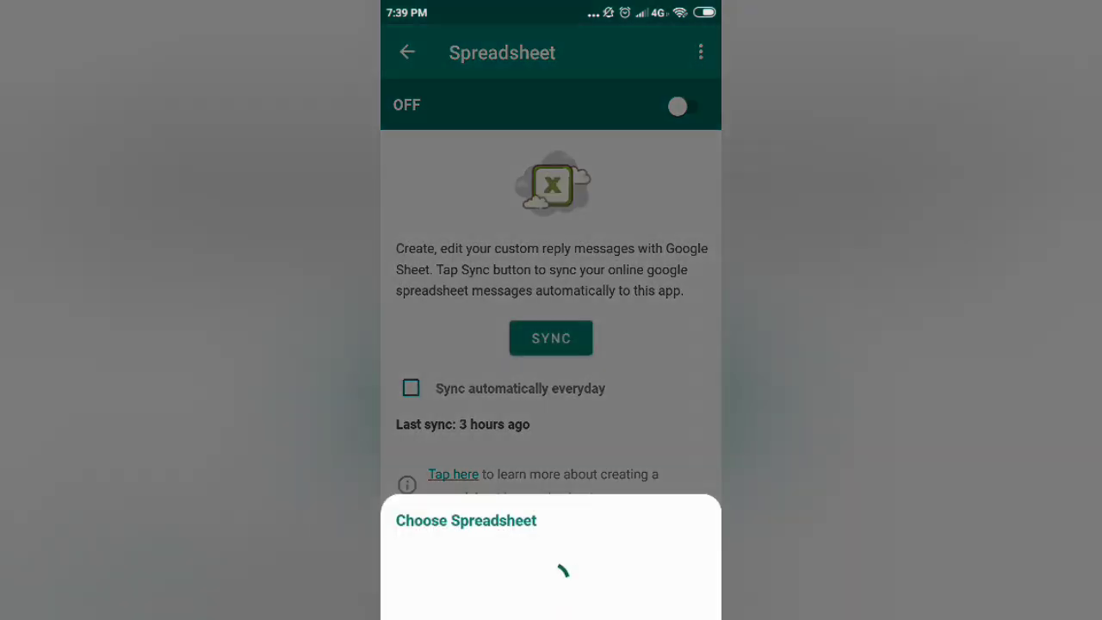